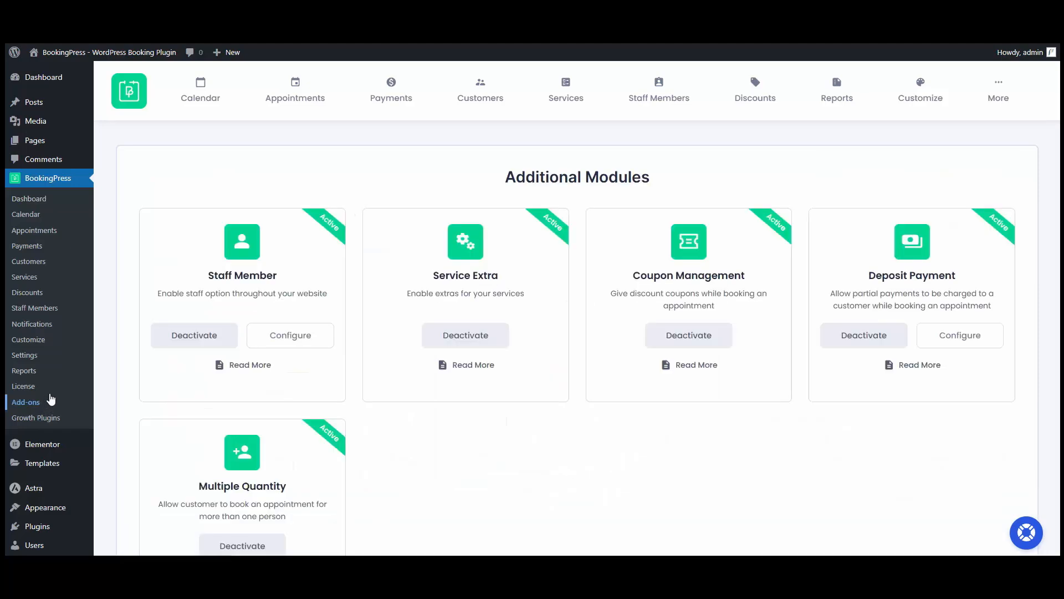
Activate the Make.com Integration add-on and open its configuration to review the appointment and customer trigger settings
scroll(937, 248, "down", 5)
scroll(937, 248, "down", 20)
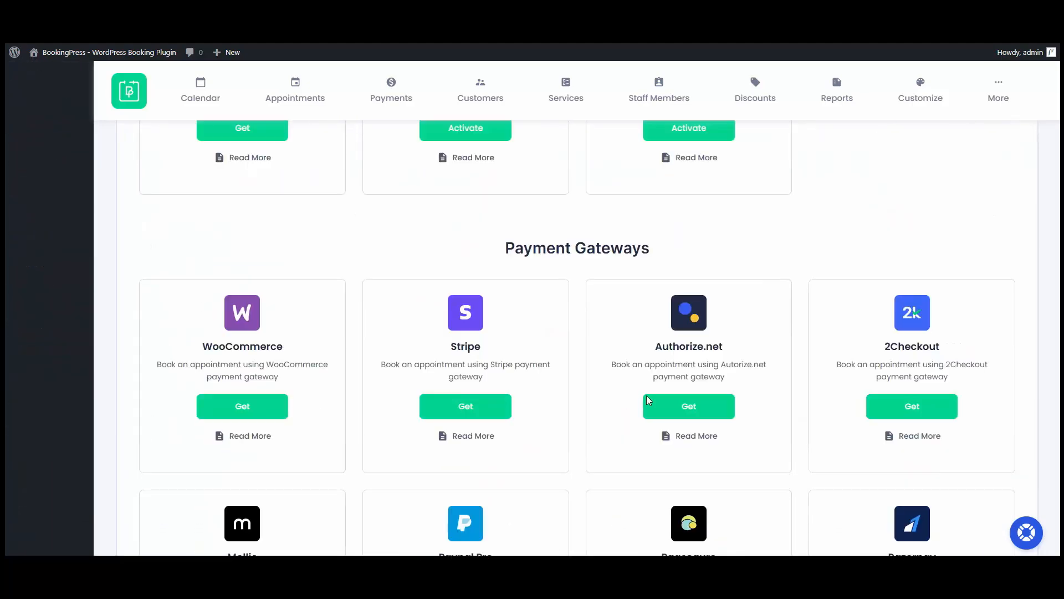
scroll(746, 374, "down", 20)
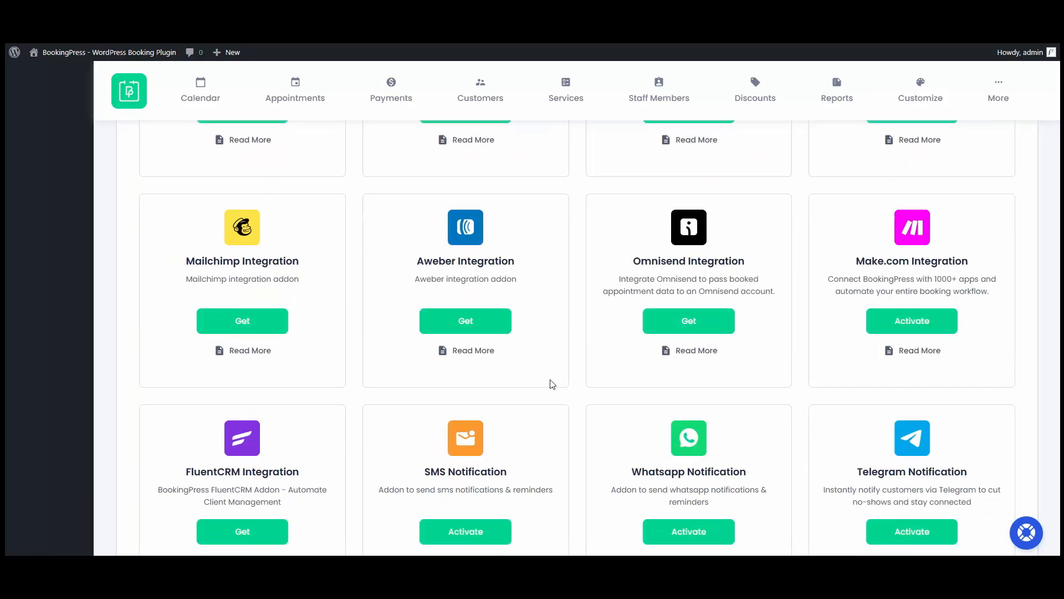
scroll(471, 416, "down", 2)
scroll(654, 465, "up", 6)
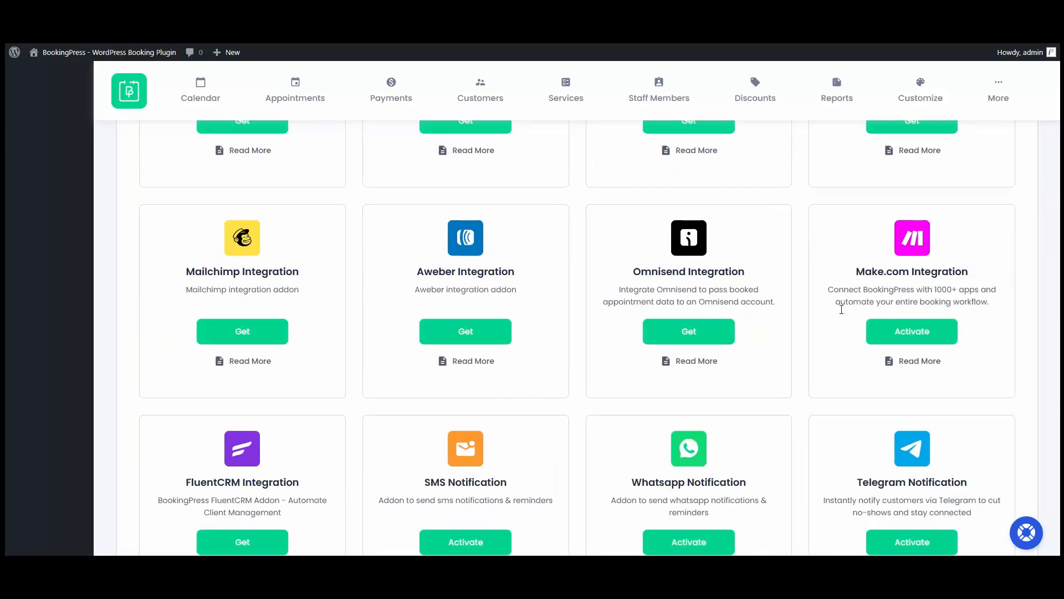
left_click(916, 339)
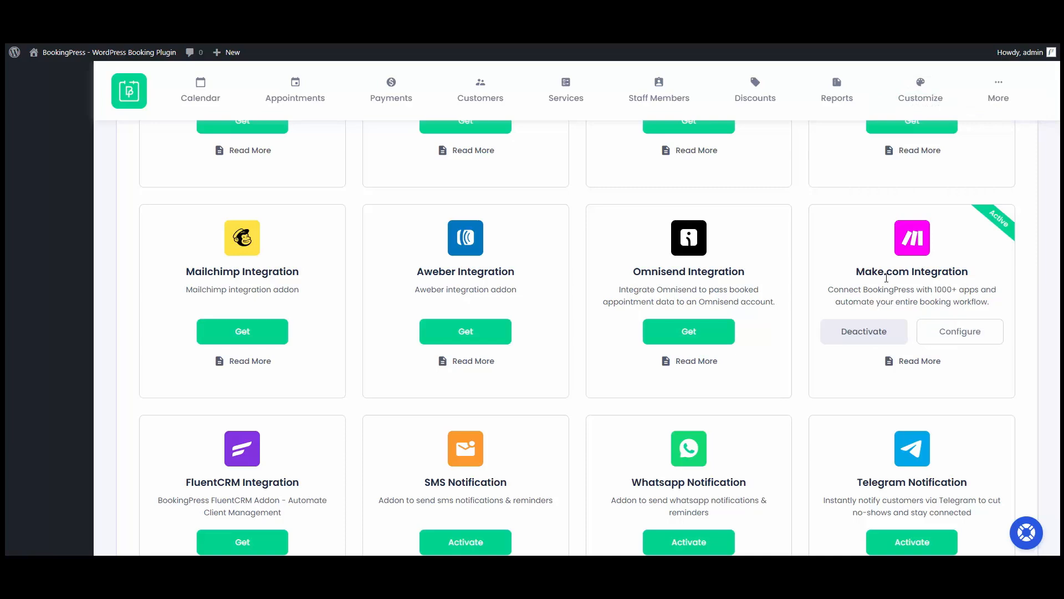
left_click(958, 334)
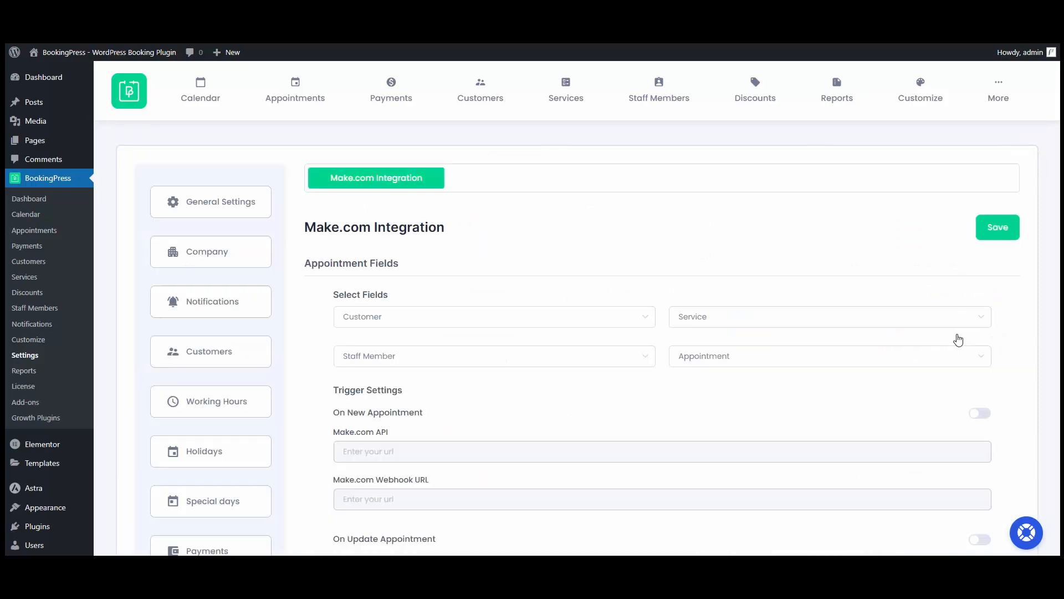
scroll(579, 203, "down", 13)
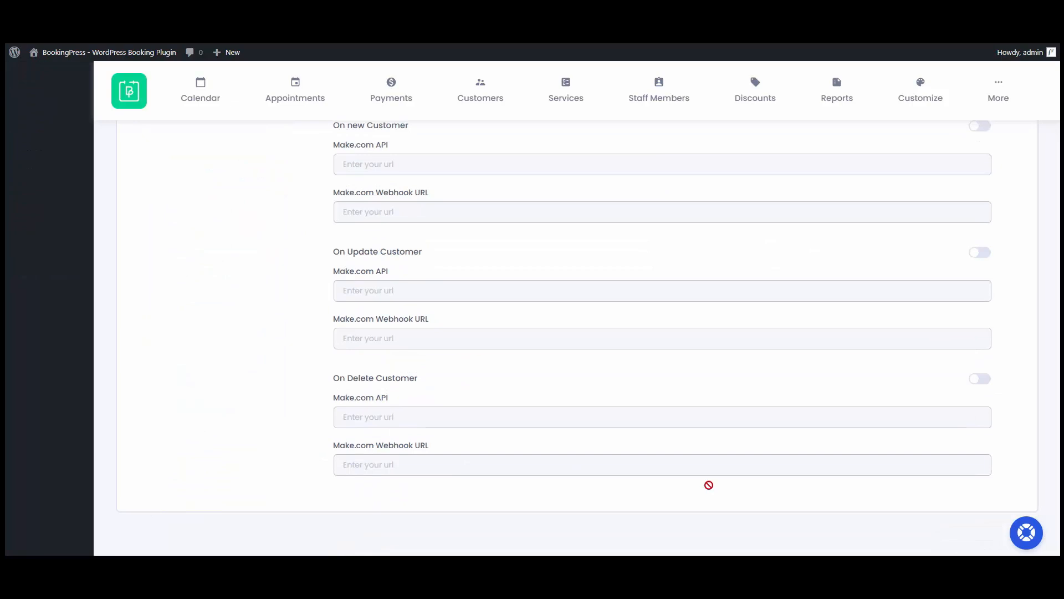
scroll(370, 318, "up", 4)
scroll(388, 277, "up", 9)
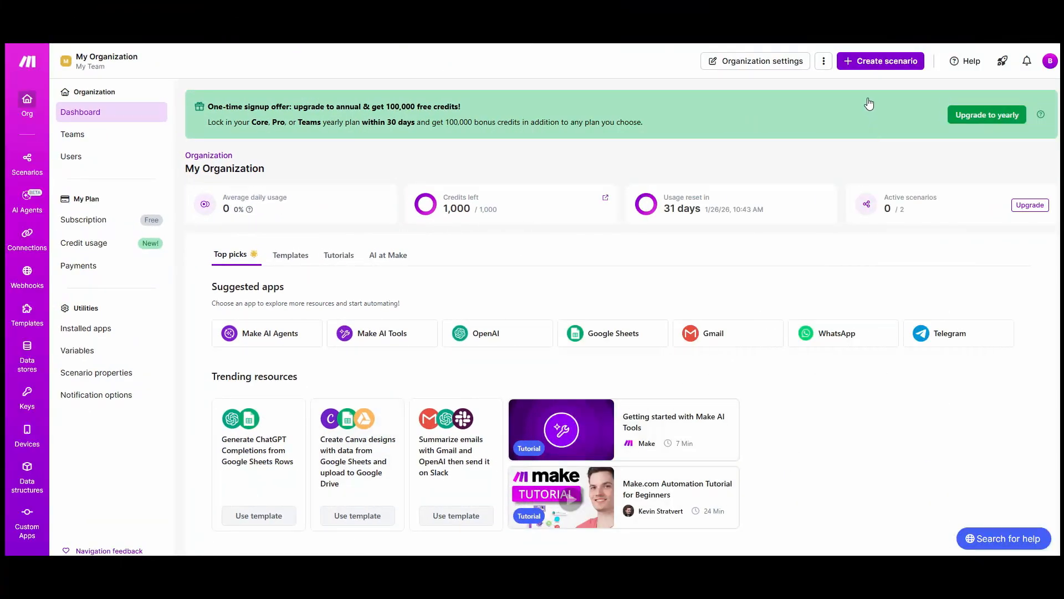
Switch to Make and create a new scenario with a Custom webhook trigger using the BookingPress hook
left_click(884, 67)
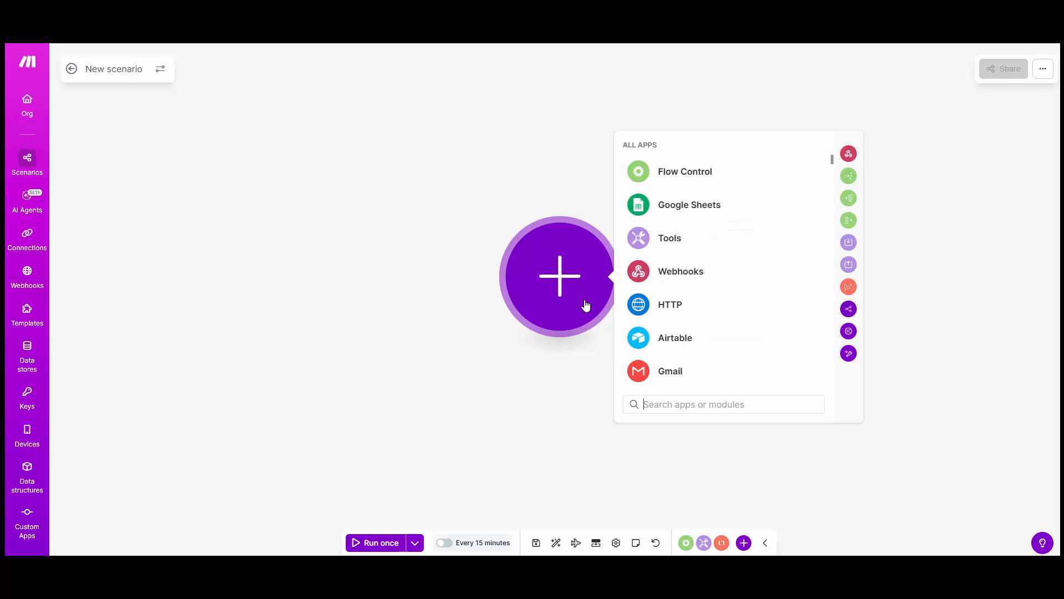
left_click(674, 278)
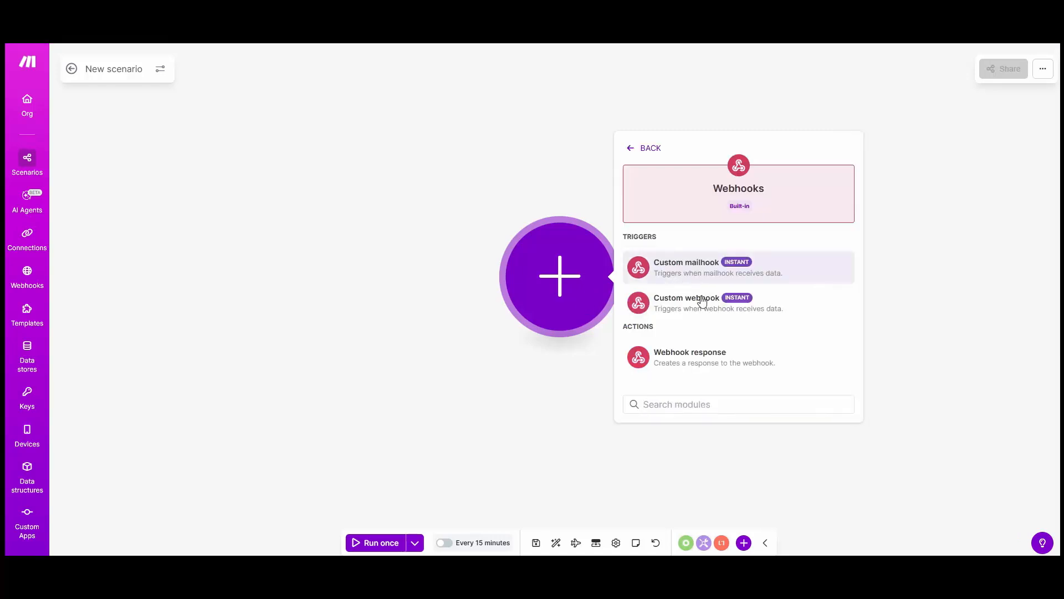
left_click(673, 304)
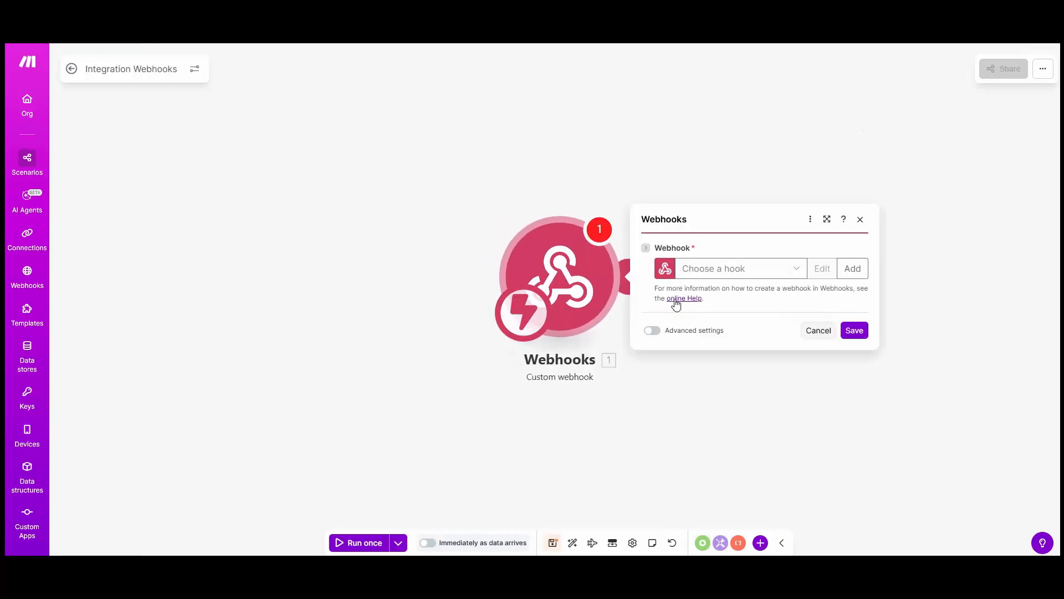
left_click(707, 270)
left_click(709, 288)
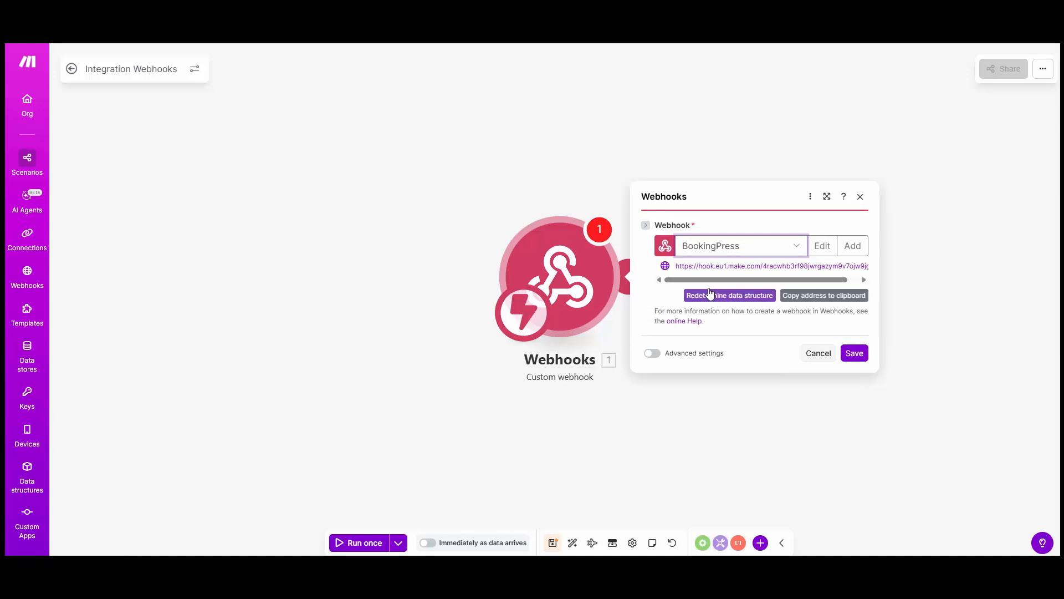
Start creating a new webhook for the trigger and name it BookingPress Plugin
left_click(852, 246)
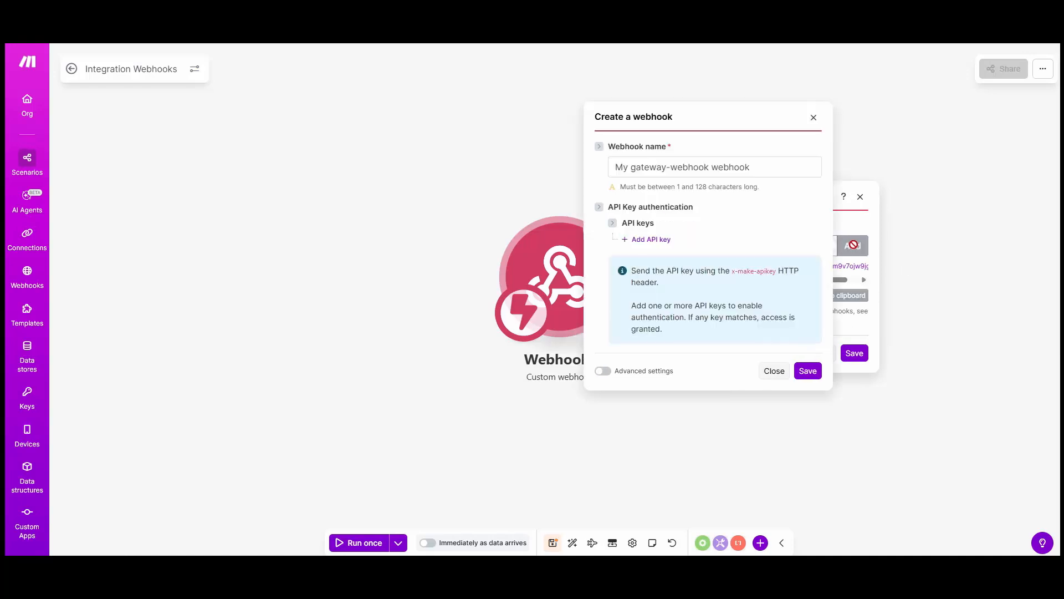
triple_click(700, 166)
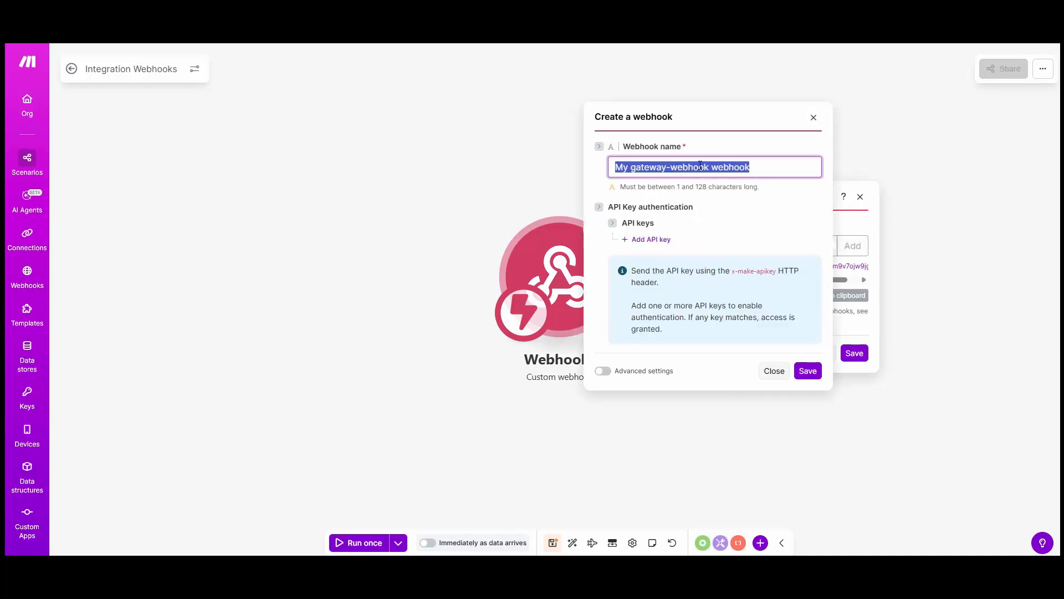
key("BackSpace")
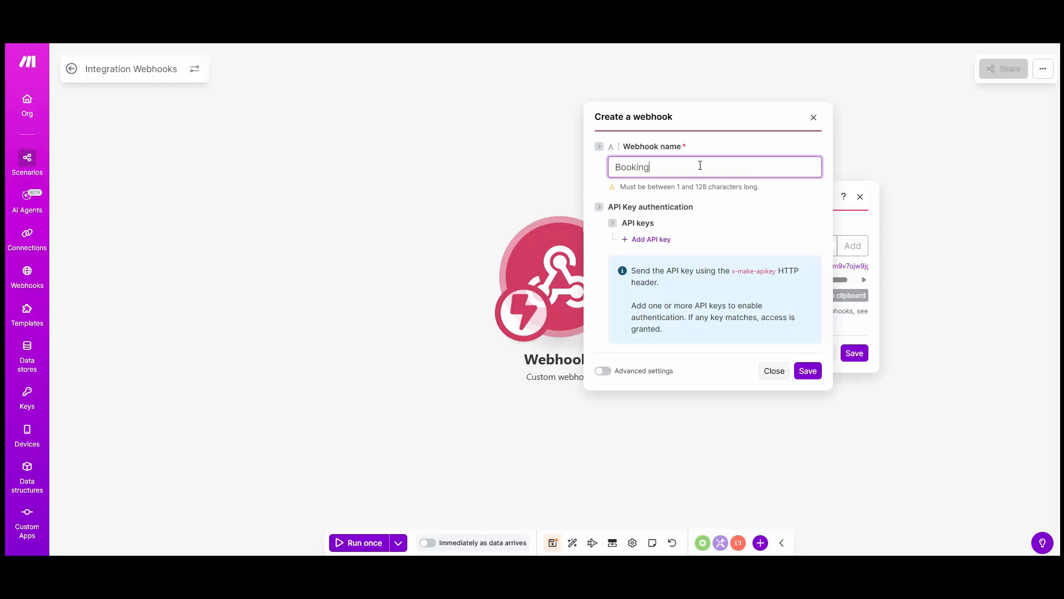
type("BookingPress Plugin")
Add a keychain named BookingPress Plugin with the API key value to the webhook, and save the webhook
left_click(643, 239)
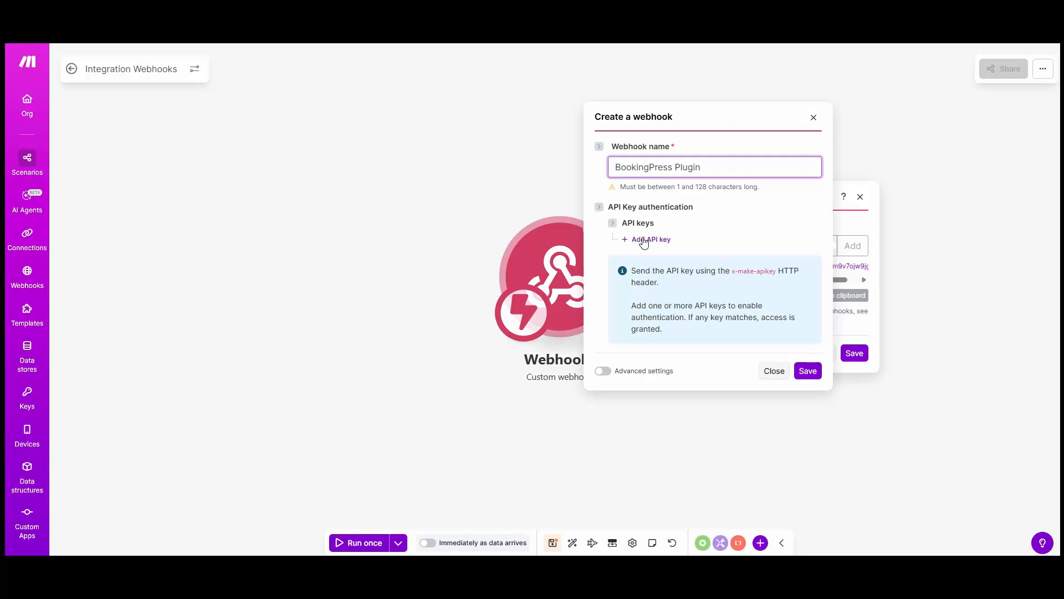
left_click(807, 237)
left_click(655, 207)
key("ctrl+a")
key("ctrl+v")
left_click(724, 253)
type("••••••••••••")
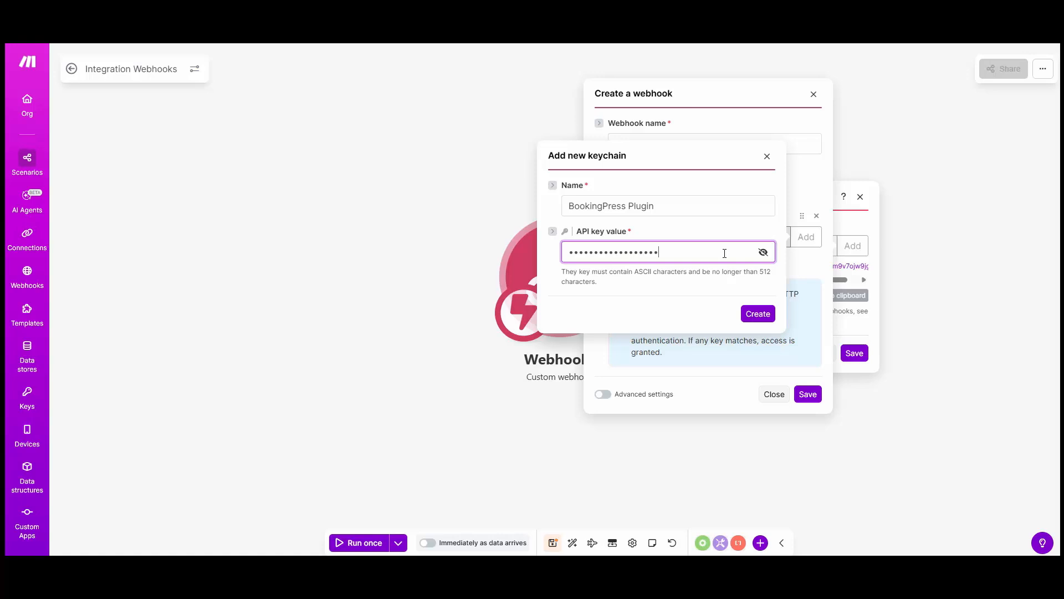
left_click(763, 253)
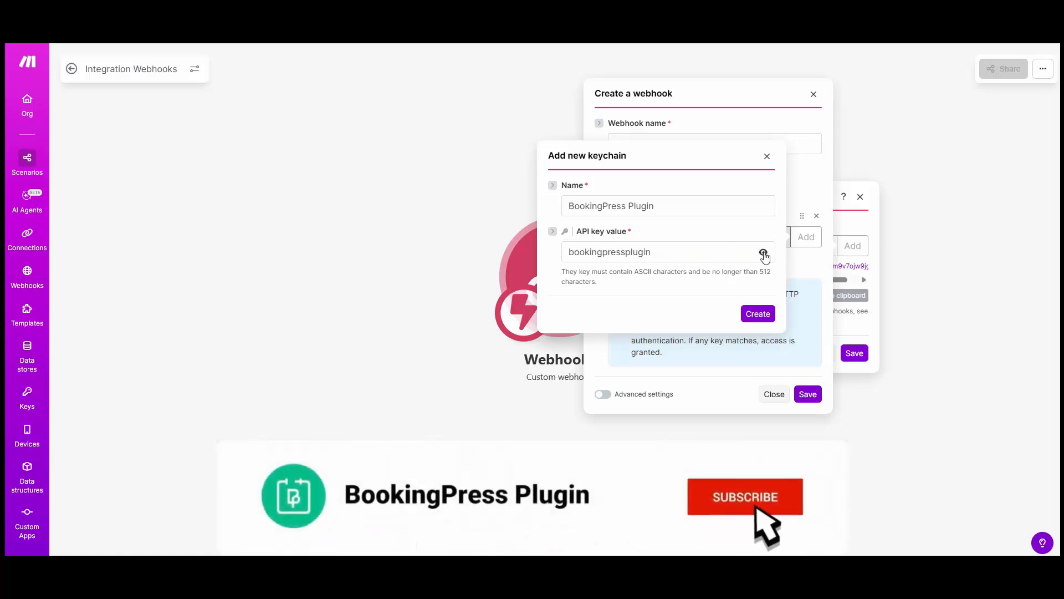
left_click(763, 252)
left_click(758, 313)
left_click(808, 394)
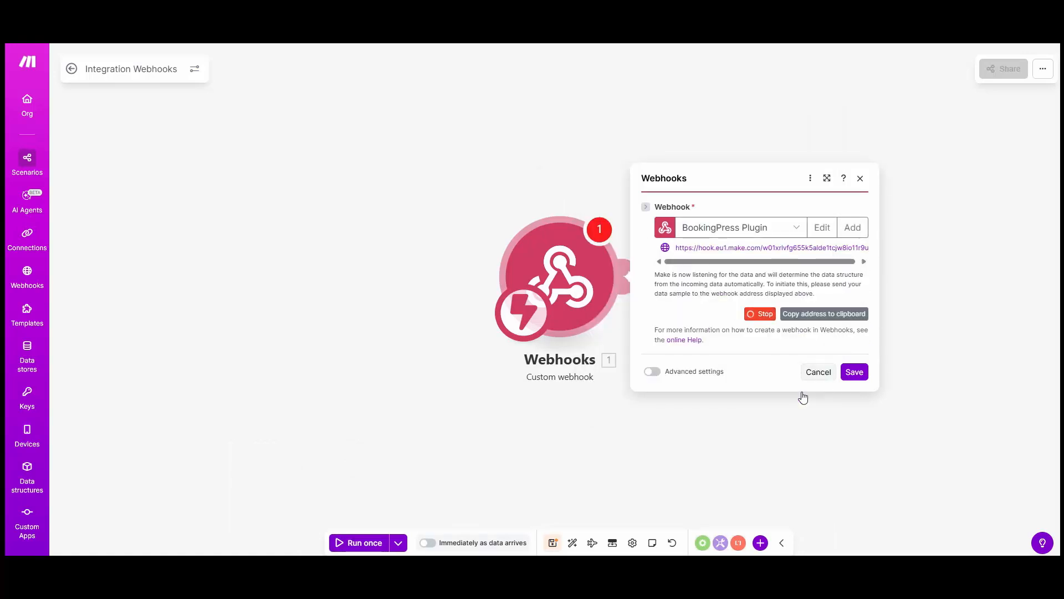
Copy the webhook address, switch to BookingPress, enable On New Appointment, and fill in its Make.com Webhook URL and API key
left_click(829, 313)
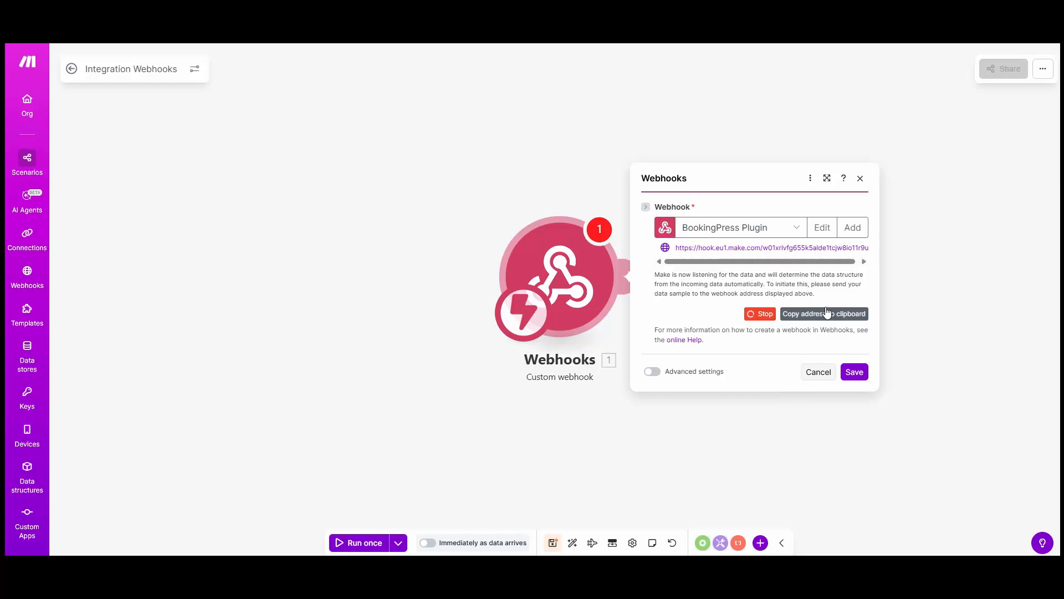
left_click(829, 318)
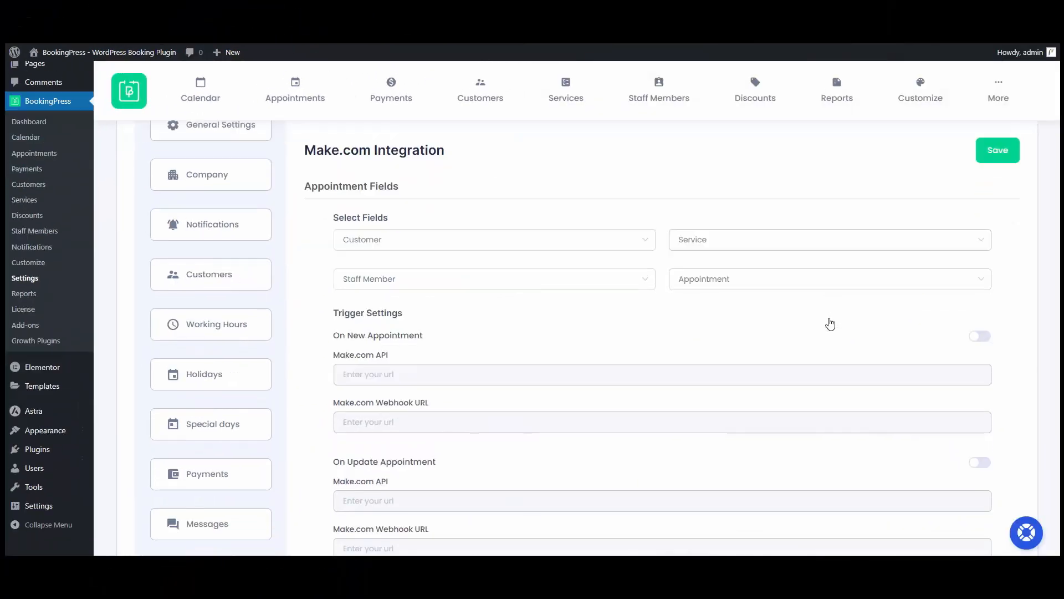
scroll(830, 323, "down", 1)
left_click(980, 302)
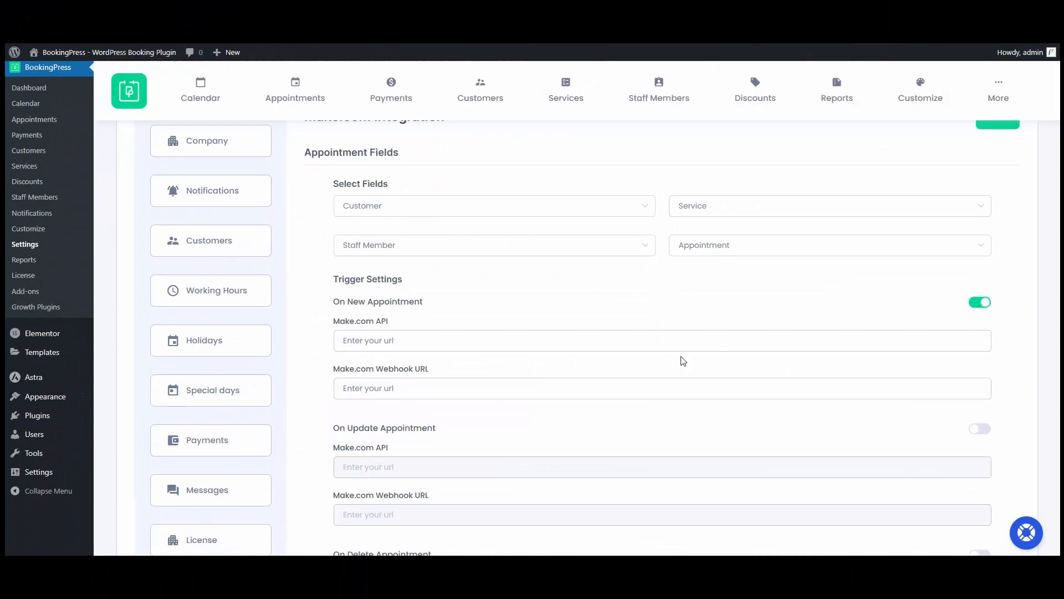
left_click(387, 388)
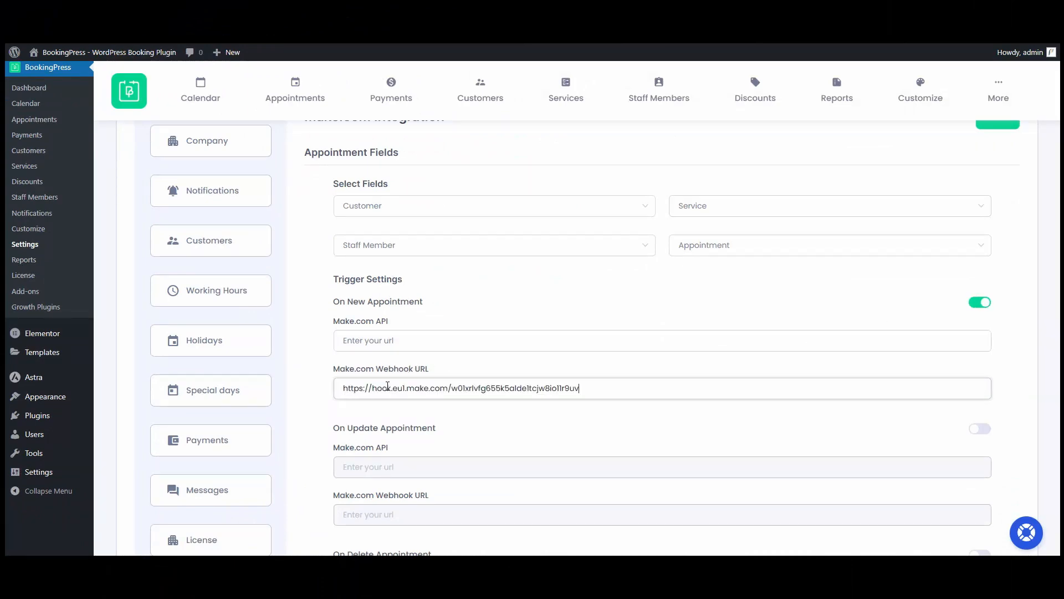
key("shift+Tab")
type("bookingpressplugin")
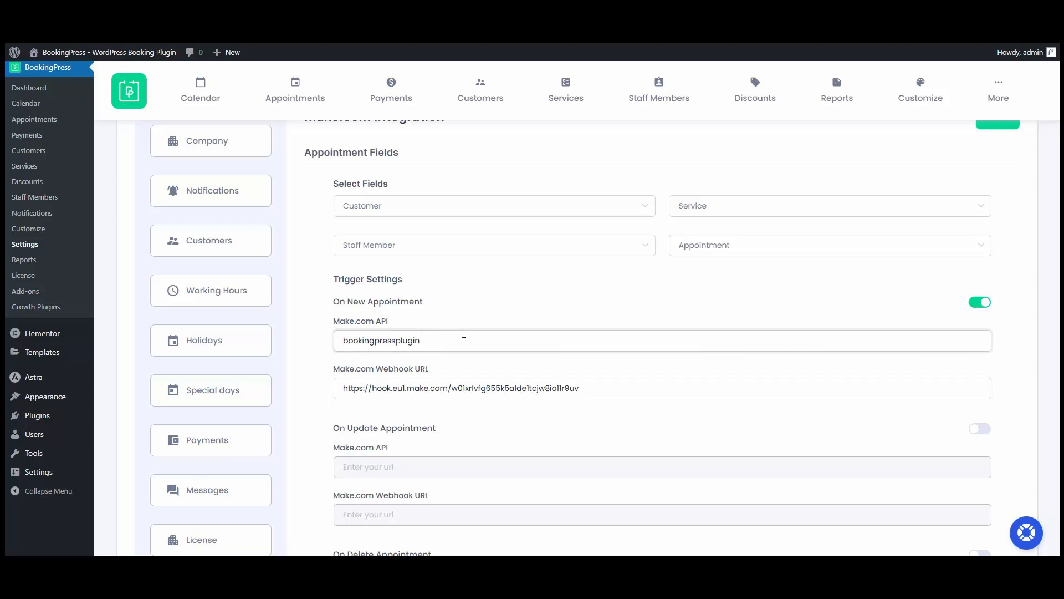
Add the appointment_date_time, customer_email, service_name and staff_email fields to the integration and save the settings
left_click(700, 251)
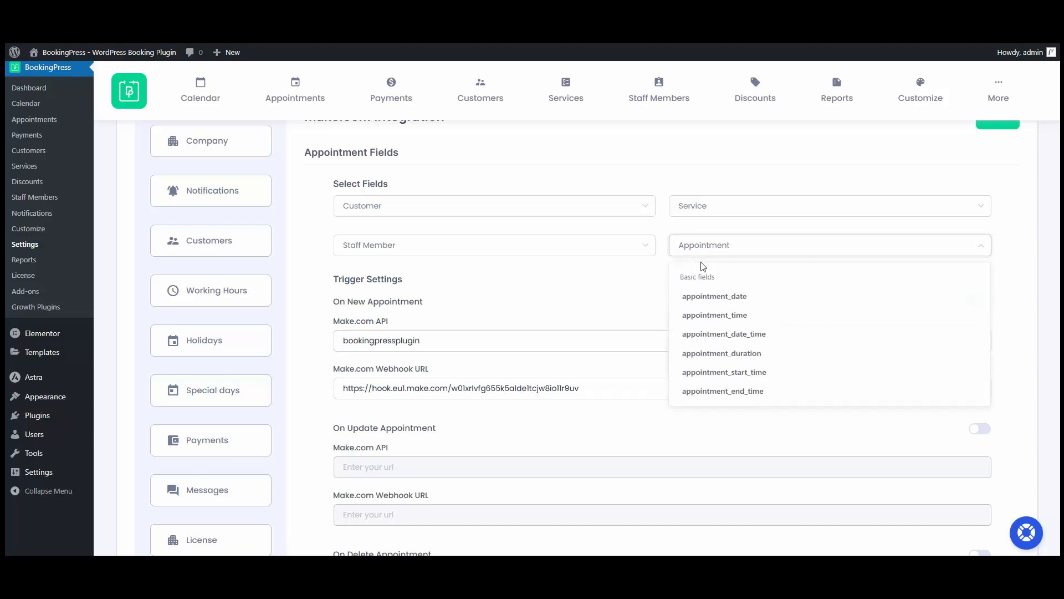
left_click(731, 337)
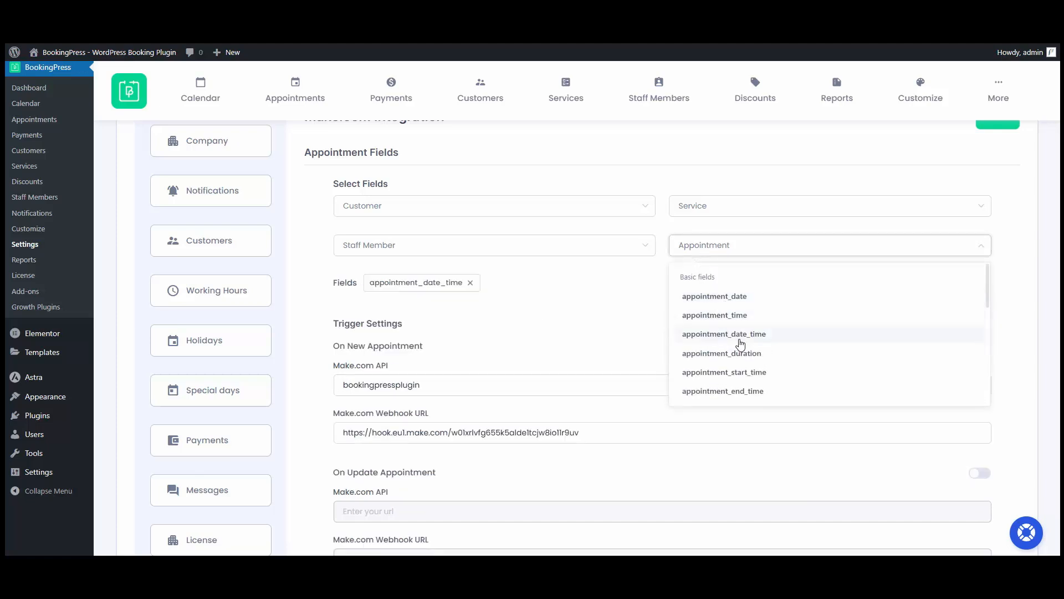
left_click(520, 212)
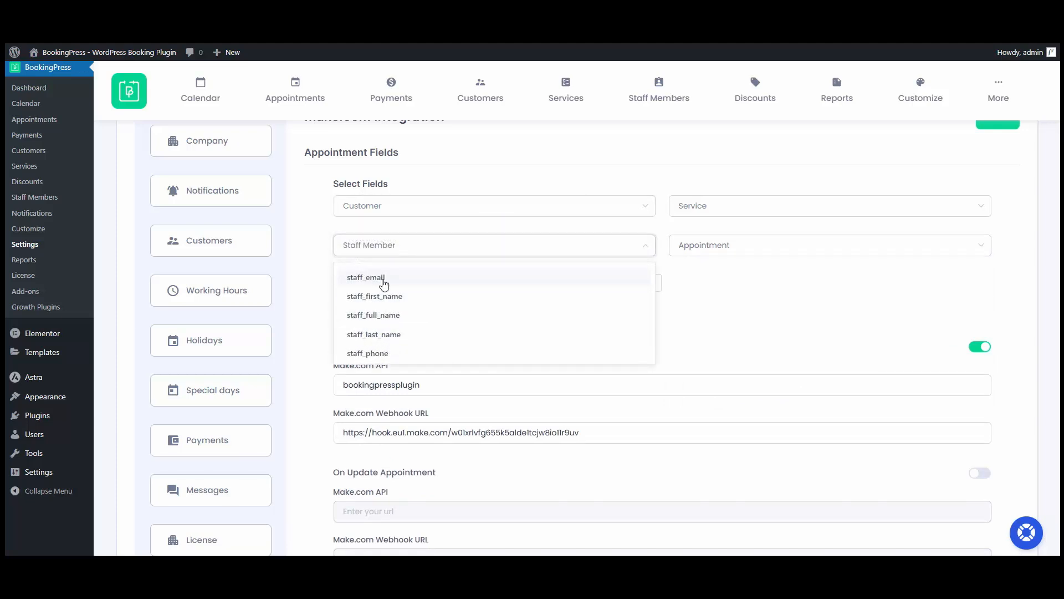
left_click(383, 282)
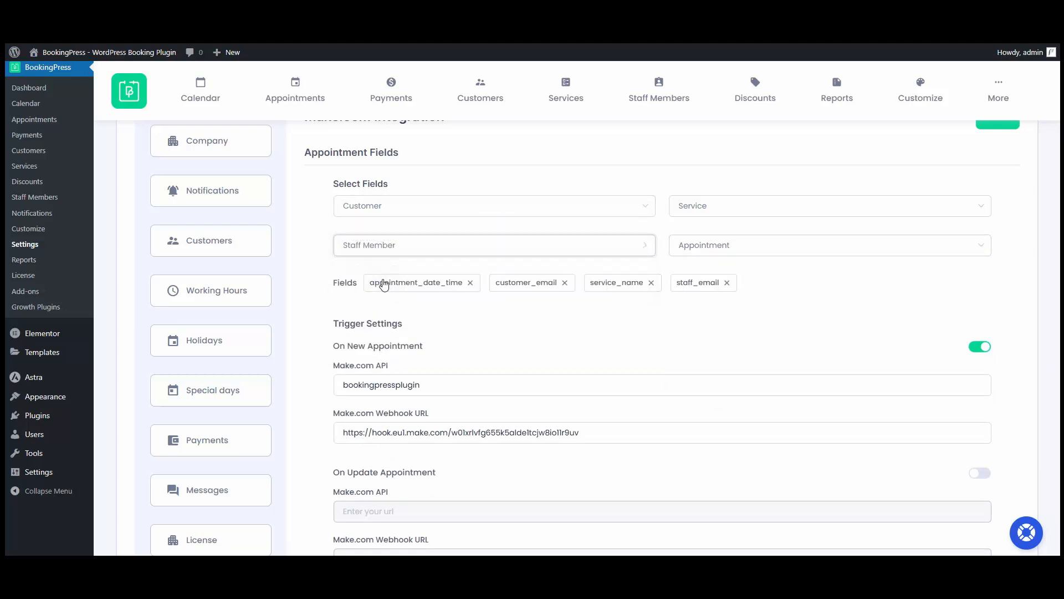
scroll(377, 282, "up", 2)
left_click(998, 230)
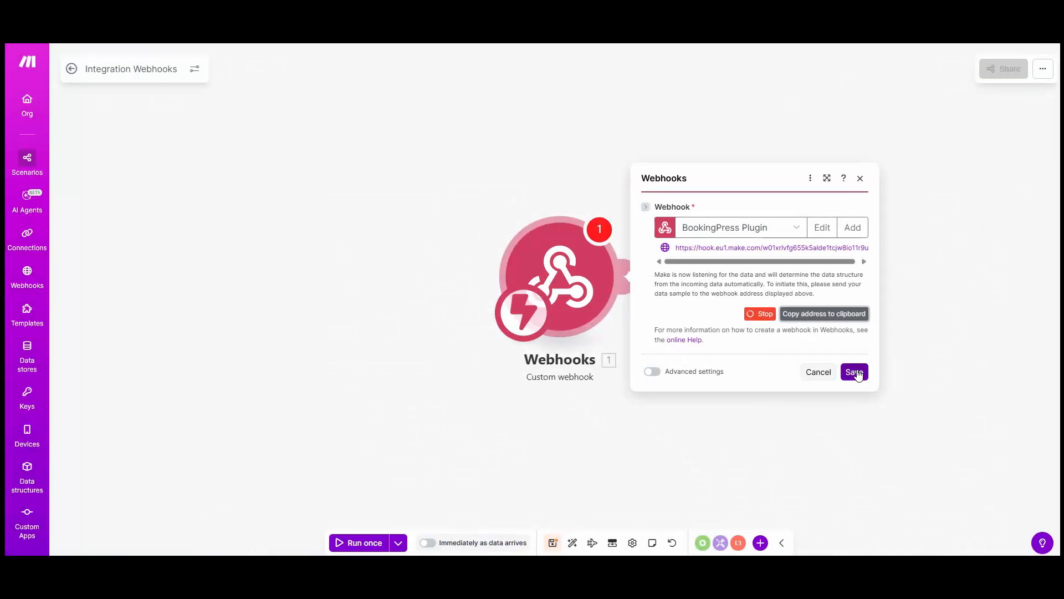
Switch to Make, save the webhook trigger, and connect a Google Sheets Add a Row module to it
left_click(854, 372)
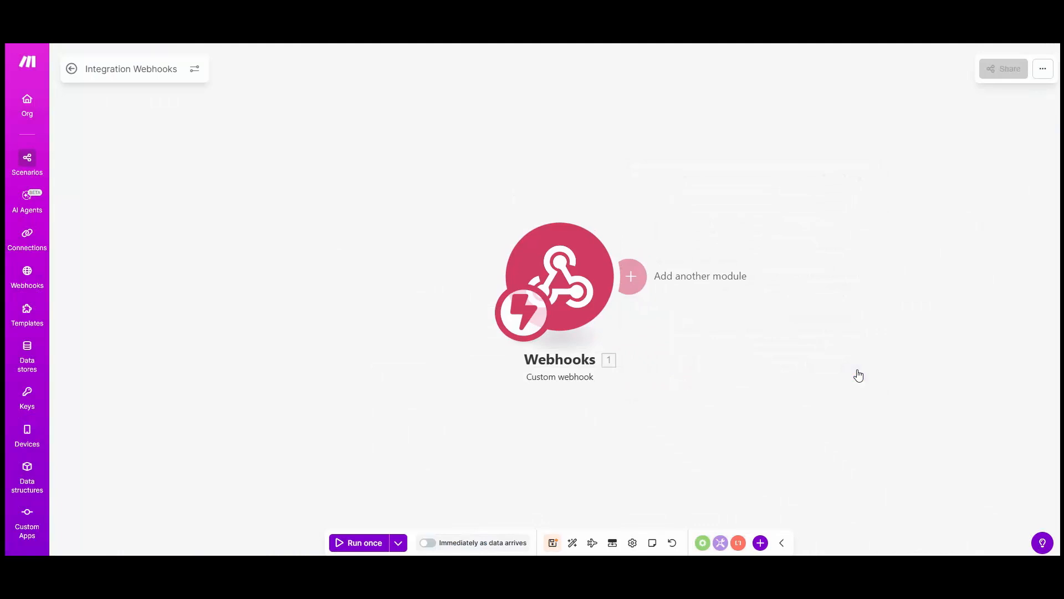
left_click(636, 276)
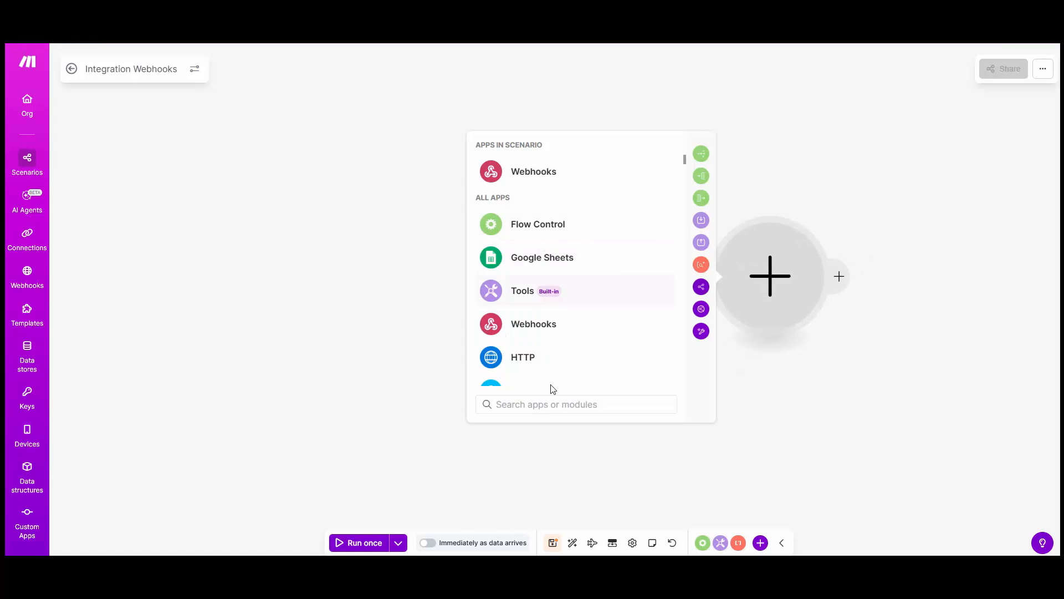
left_click(543, 263)
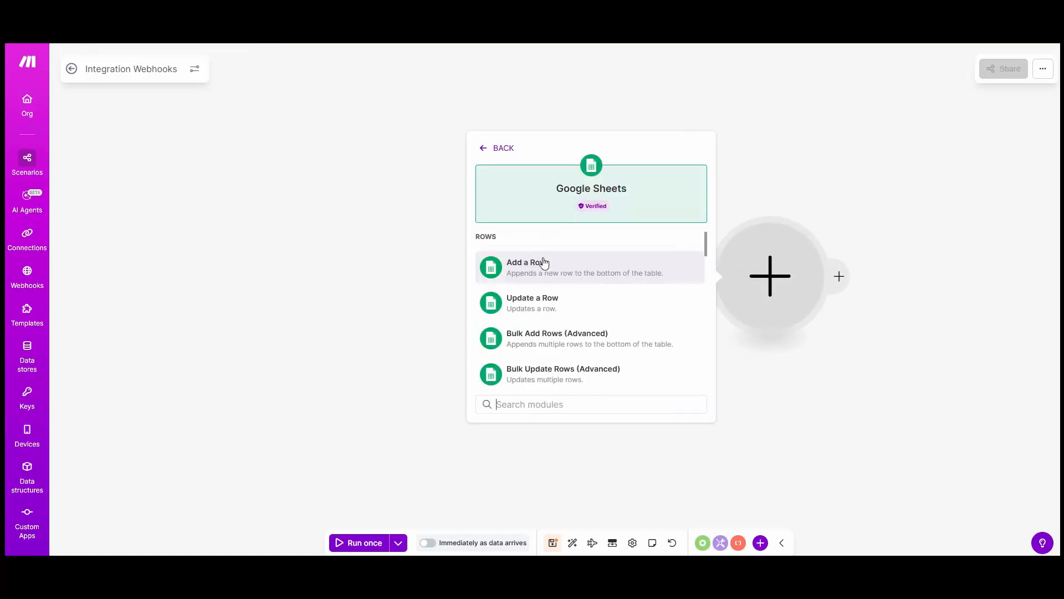
left_click(540, 269)
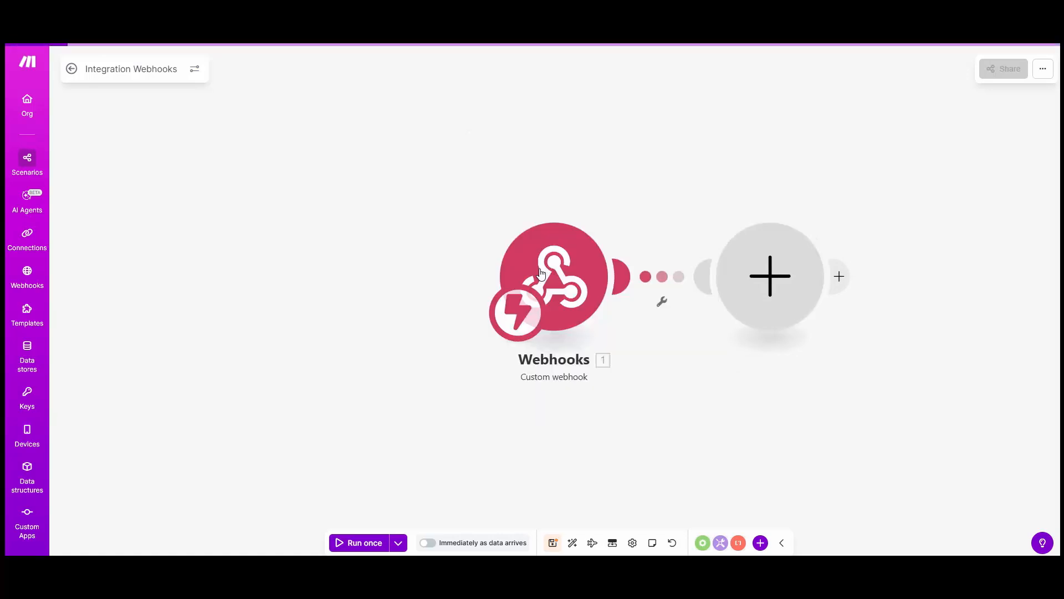
Set the Google Sheets module's spreadsheet to BookingPress Booking Data and its sheet to Sheet1
left_click(927, 269)
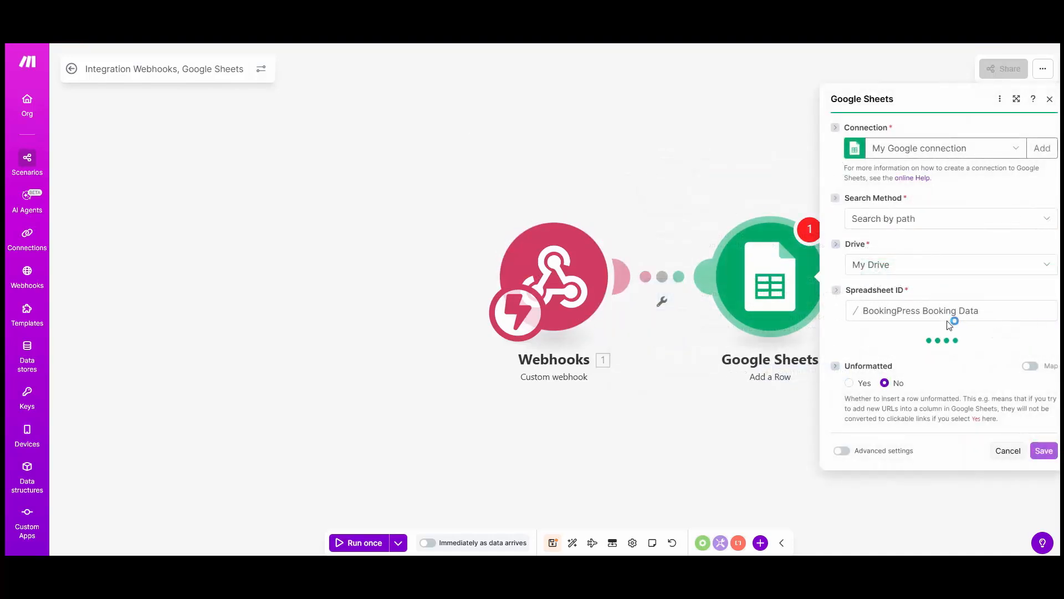
left_click(886, 355)
left_click(870, 367)
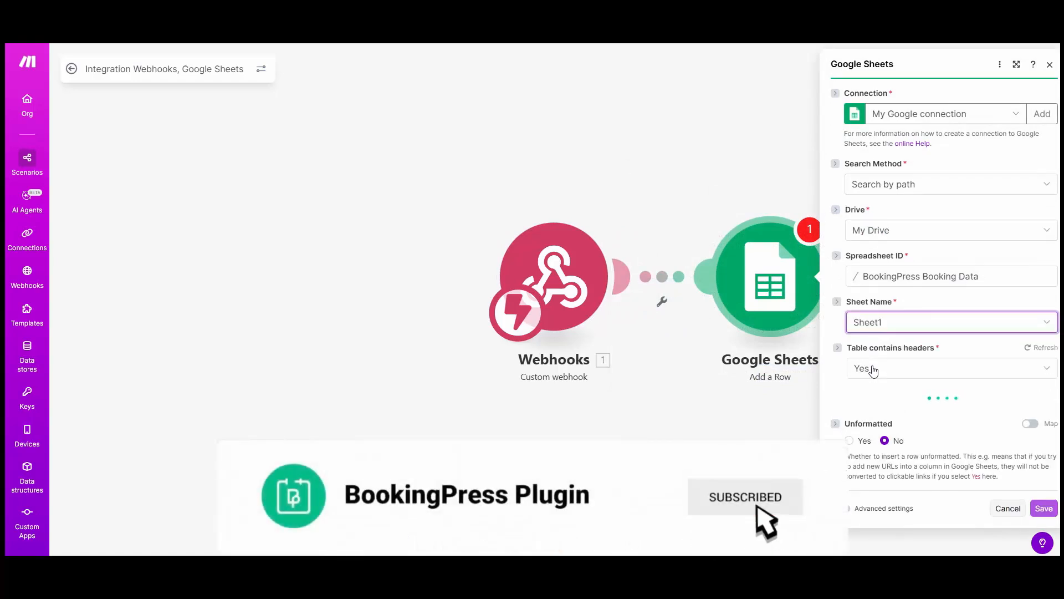
scroll(909, 388, "down", 3)
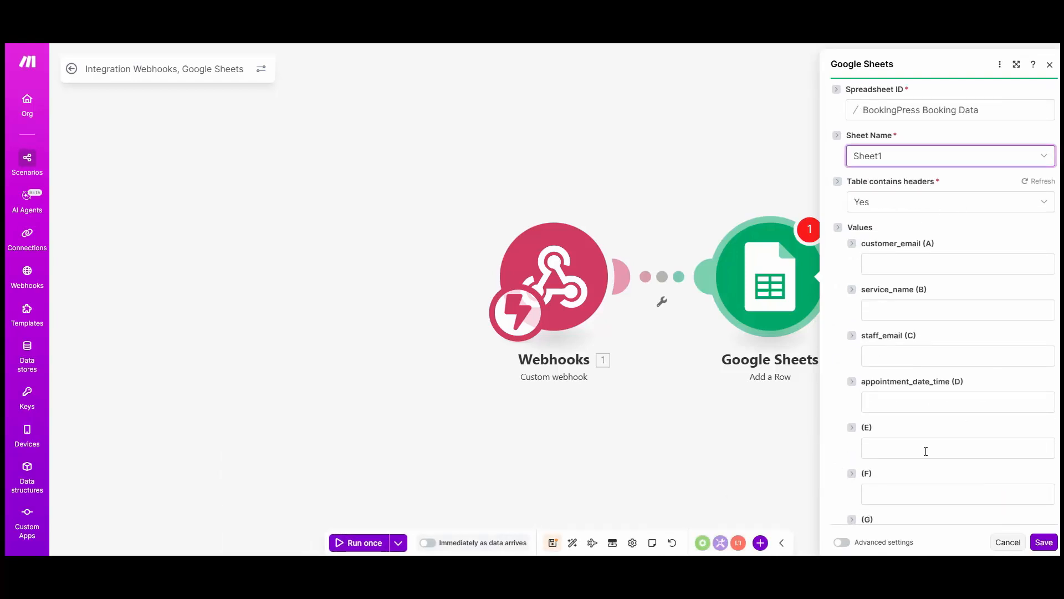
scroll(952, 375, "down", 1)
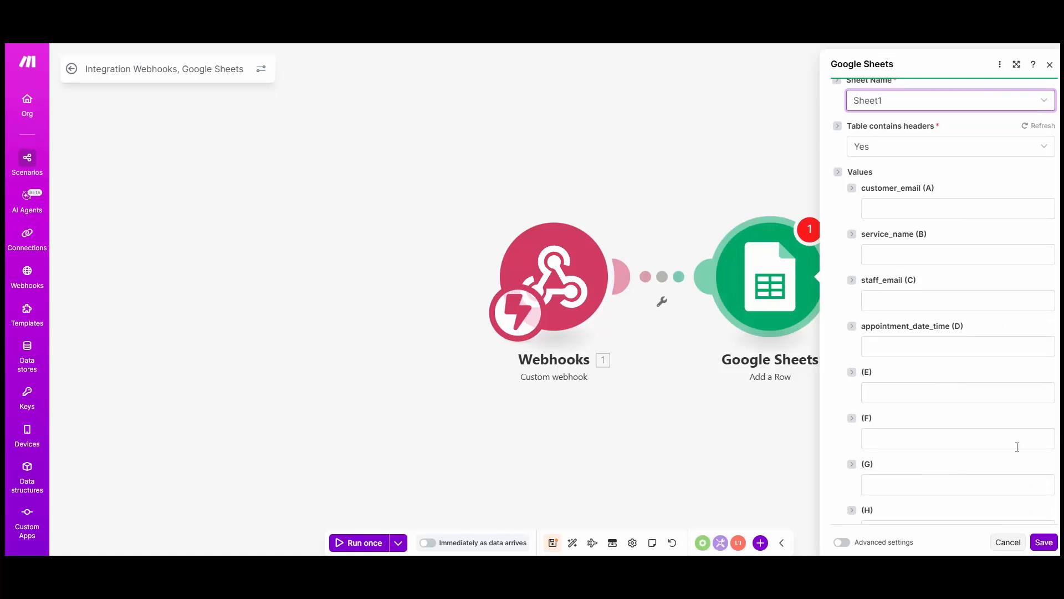
Save the Google Sheets module settings, save the scenario and run it once to receive webhook data
left_click(1043, 542)
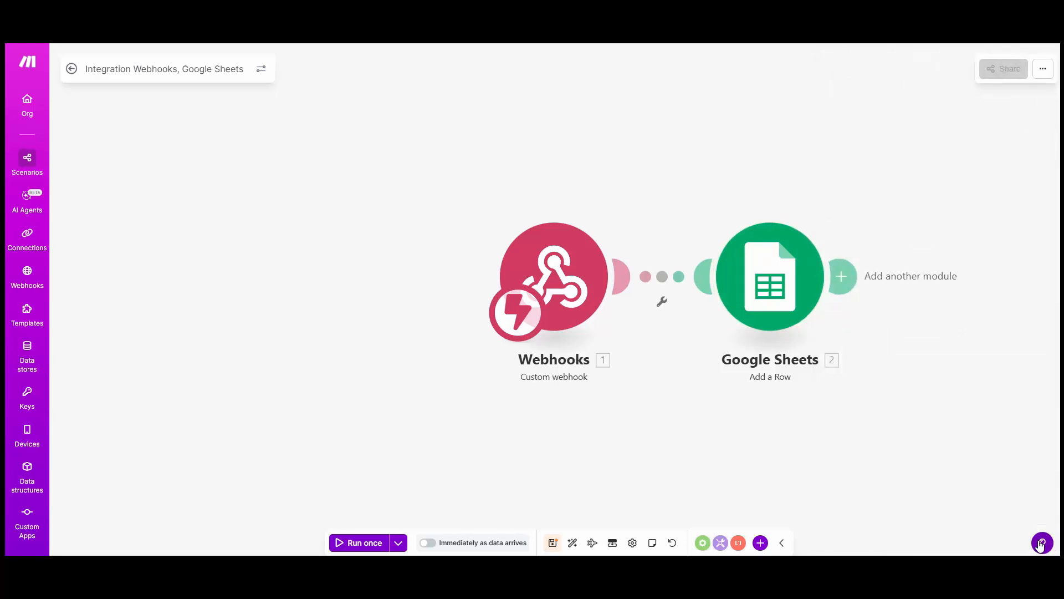
left_click(553, 542)
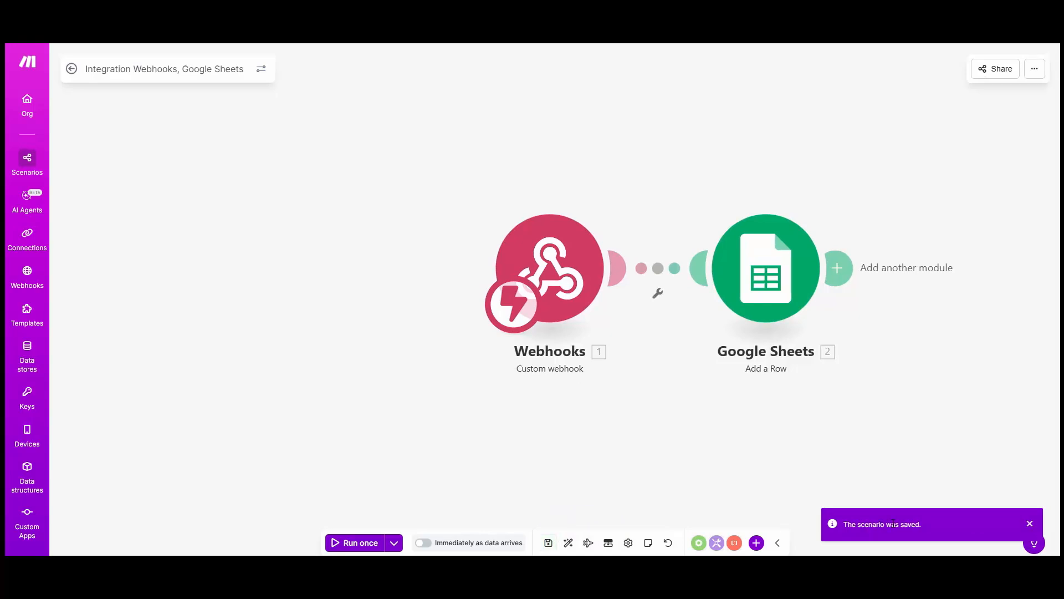
left_click(360, 543)
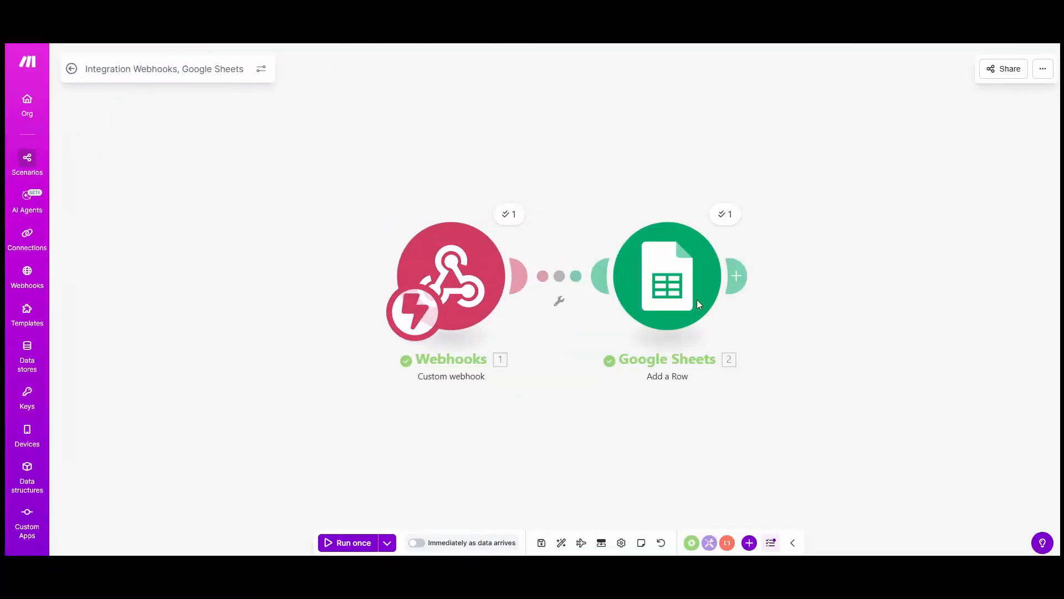
Map the webhook's customer_email, service_name, staff_email and appointment_date_time values to the matching columns A to D of the Google Sheets module
left_click(677, 265)
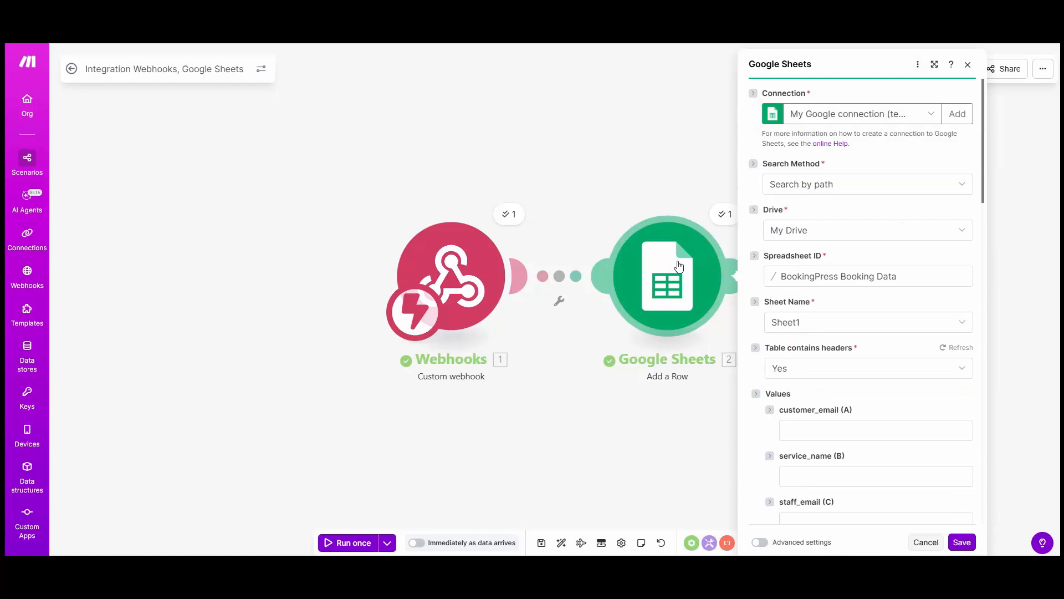
scroll(820, 283, "down", 3)
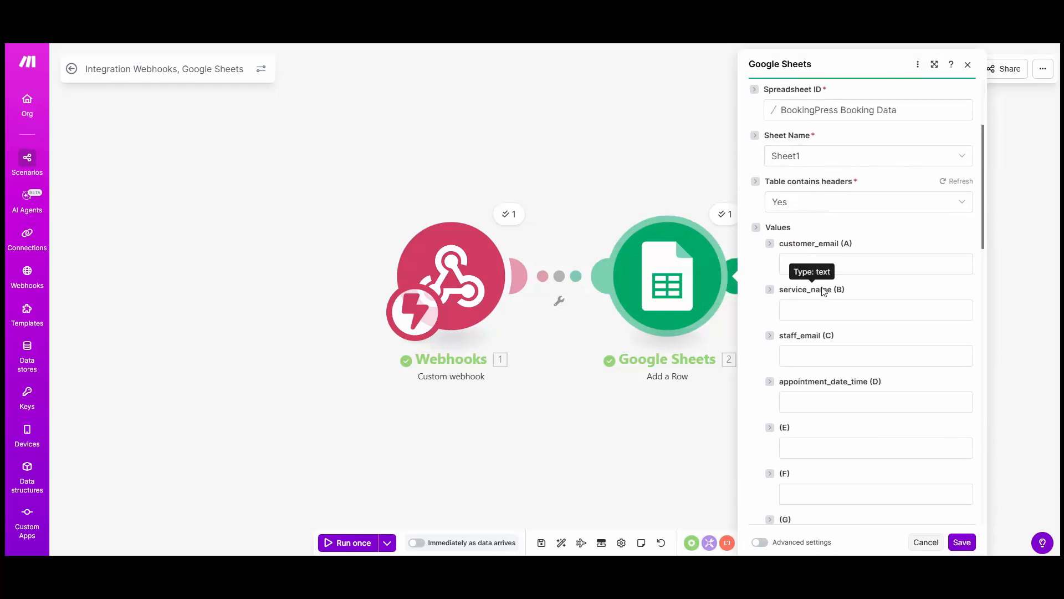
scroll(824, 293, "down", 1)
left_click(836, 208)
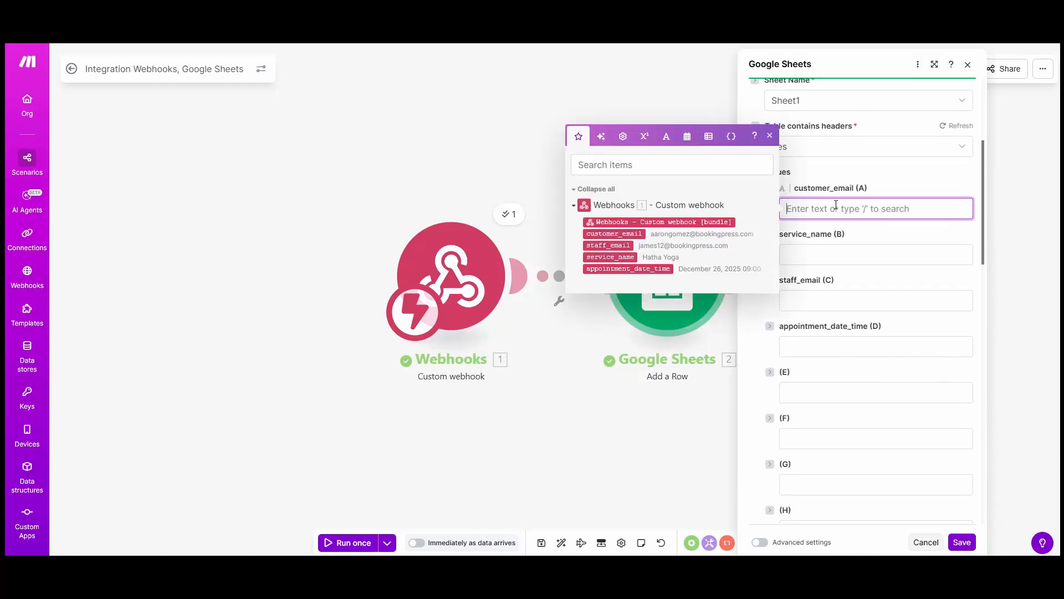
left_click(614, 234)
key("Tab")
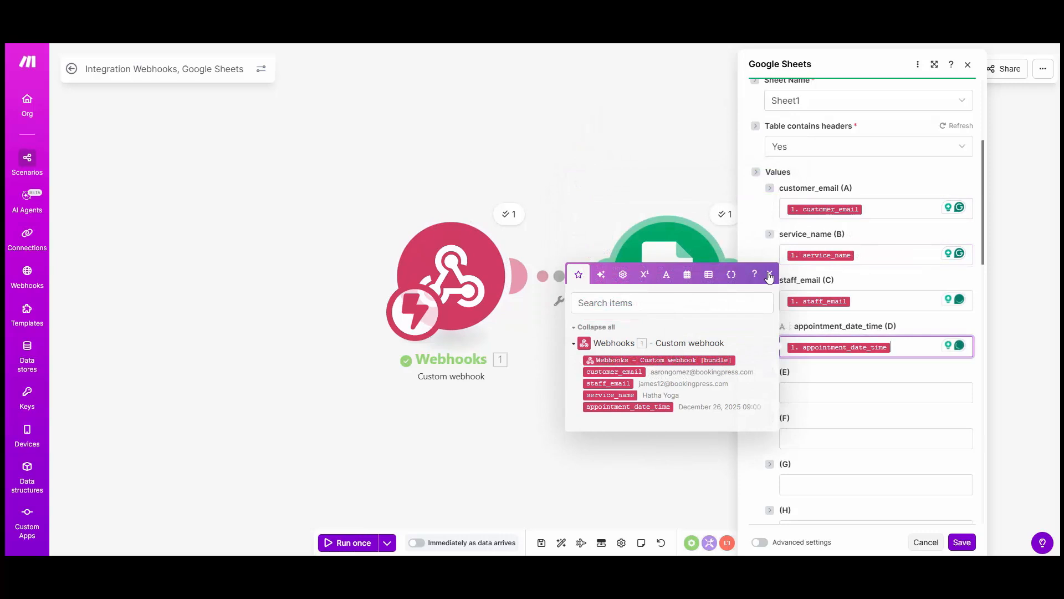
Save the mapped Google Sheets module and the scenario, and run the scenario once more
left_click(963, 543)
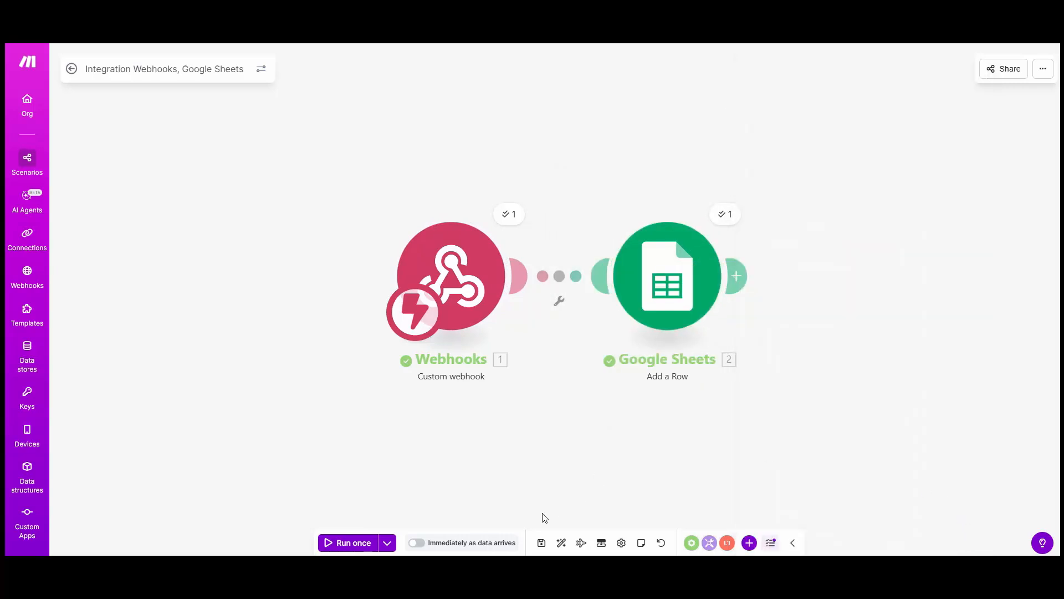
left_click(542, 543)
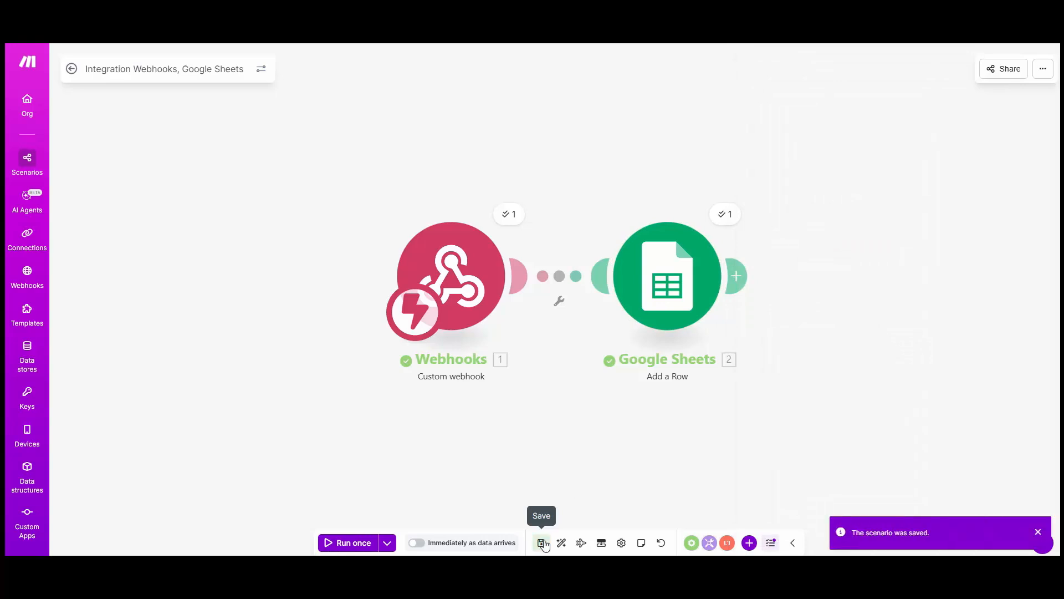
left_click(350, 548)
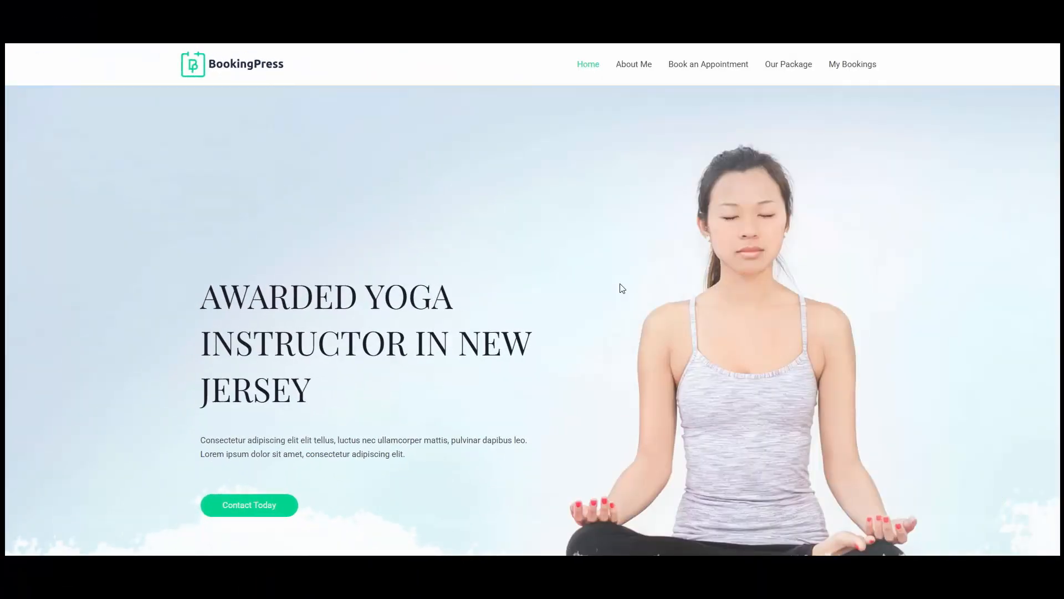
On the booking website, start an appointment with the third staff member for Vinyasa Yoga in the 11:00 - 12:00 slot
left_click(698, 65)
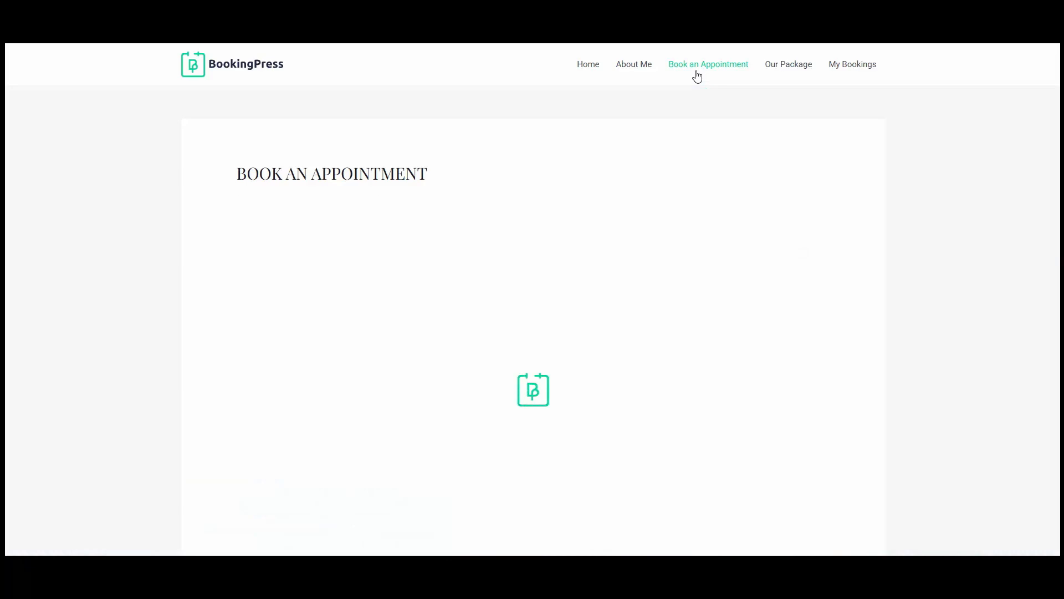
scroll(753, 266, "down", 1)
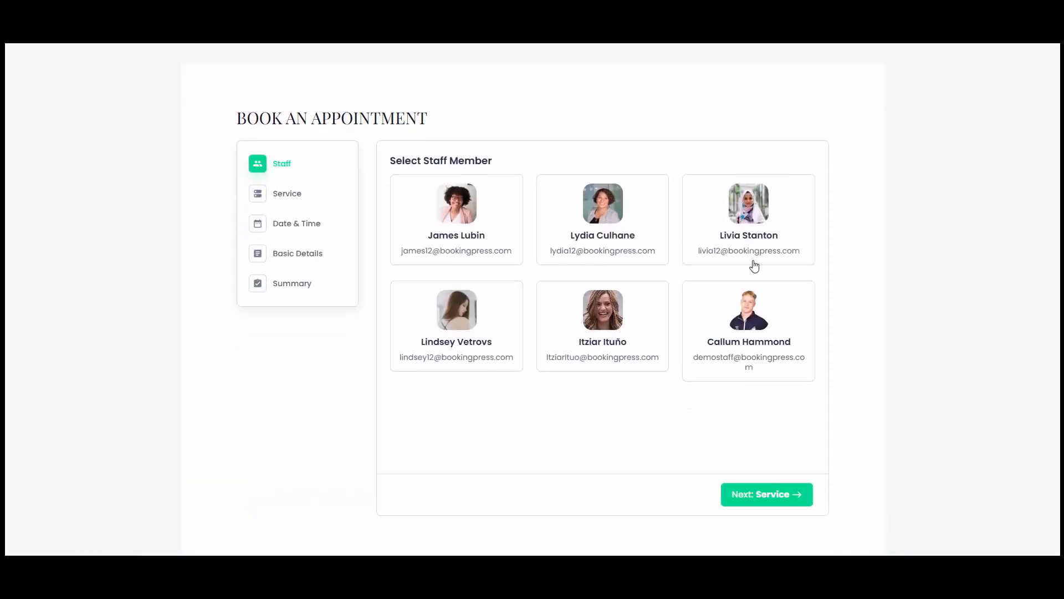
left_click(759, 252)
left_click(551, 321)
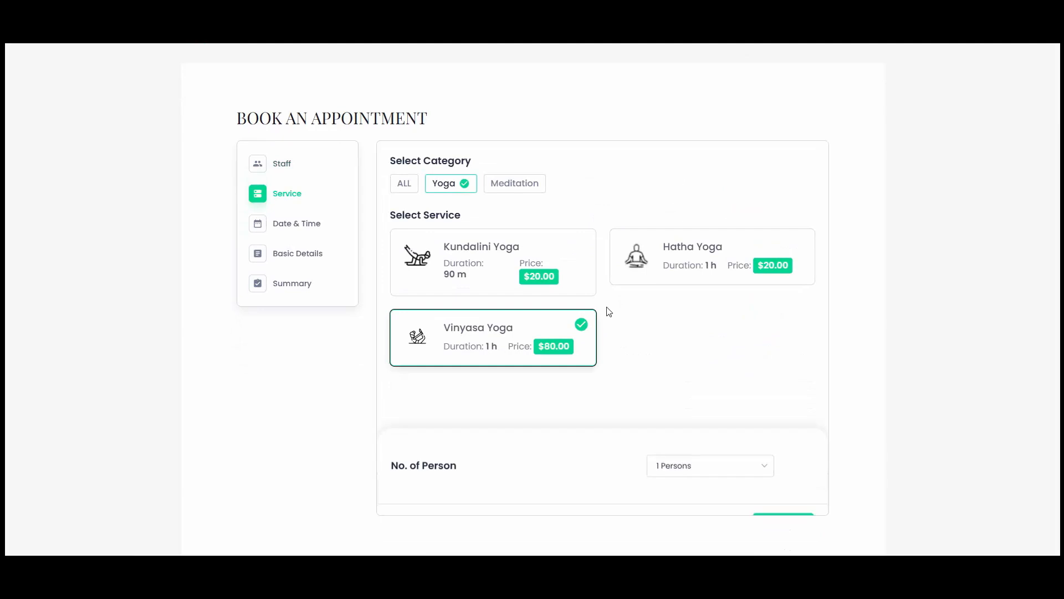
scroll(753, 446, "down", 1)
left_click(768, 439)
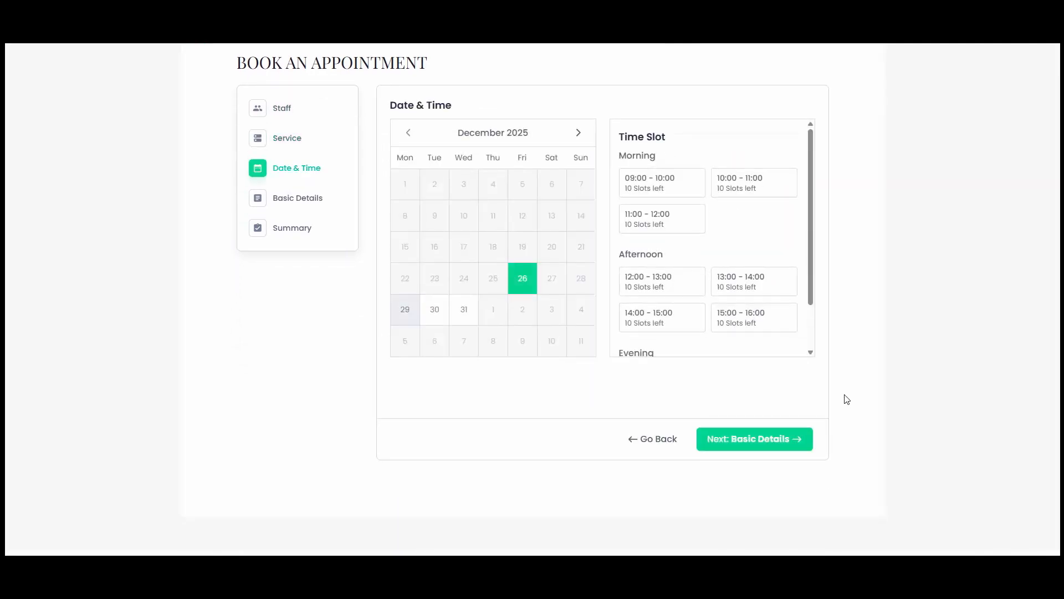
left_click(659, 229)
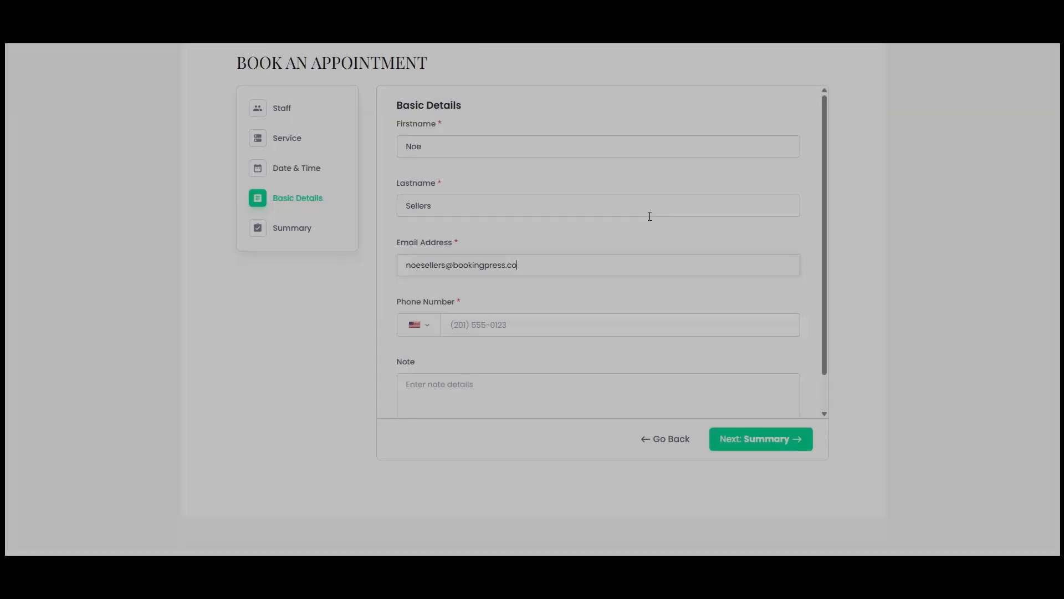
Fill in the customer's basic details, including the phone number, and book the appointment
key("Tab")
key("Tab")
type("201 555 8545")
left_click(781, 442)
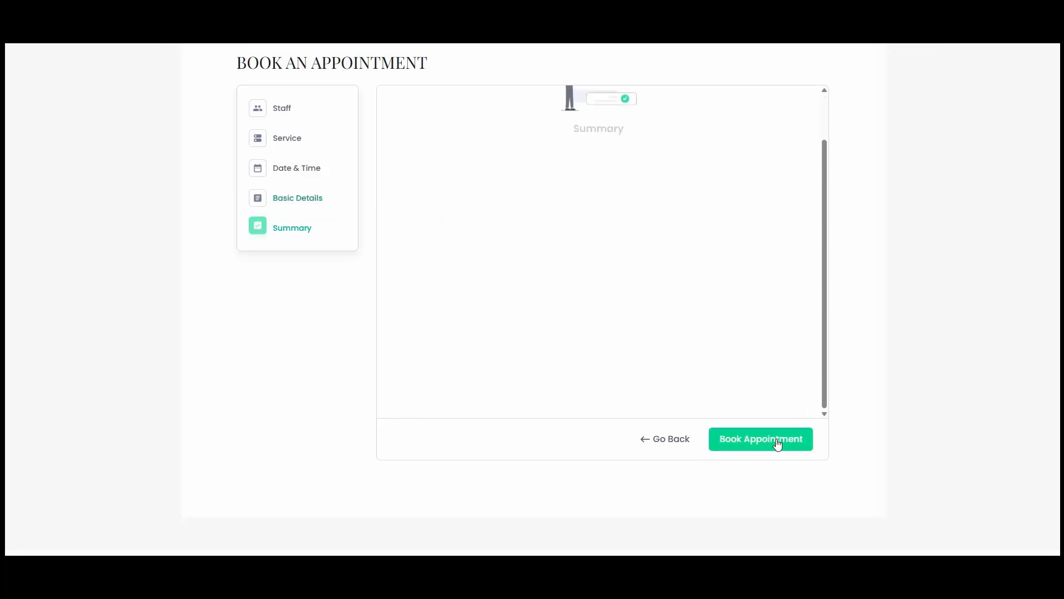
left_click(459, 395)
left_click(757, 444)
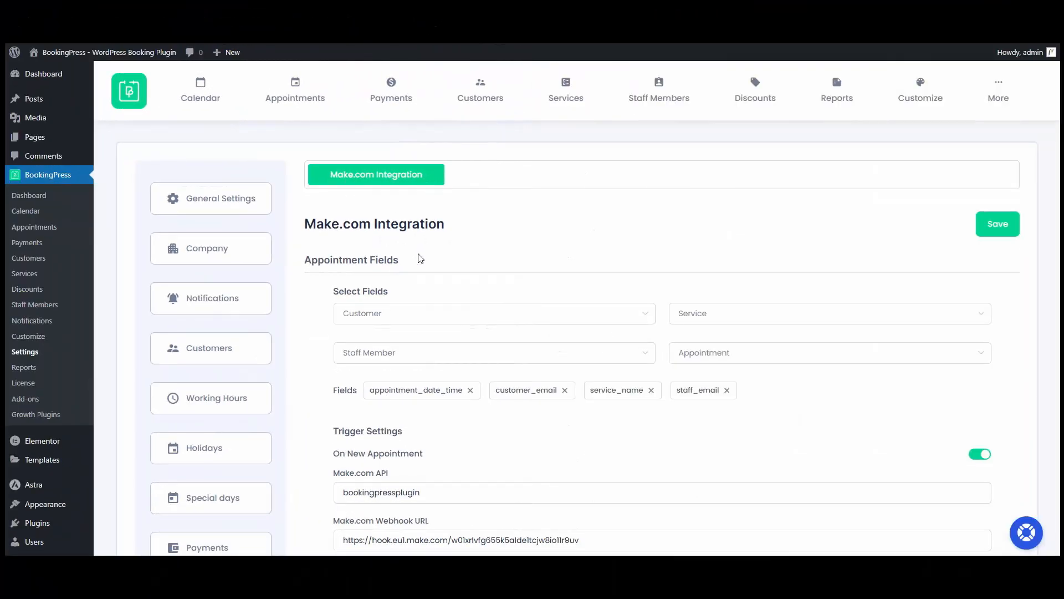
Examine the Make.com integration settings in BookingPress, covering the appointment triggers, customer field lists and customer triggers
scroll(419, 260, "down", 5)
scroll(400, 330, "down", 2)
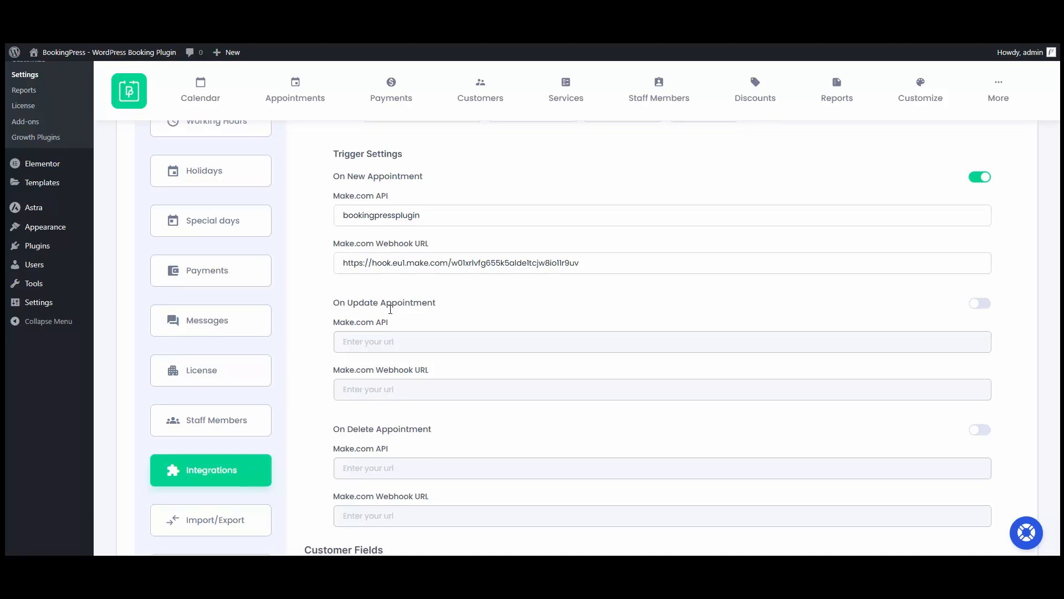
scroll(472, 310, "down", 1)
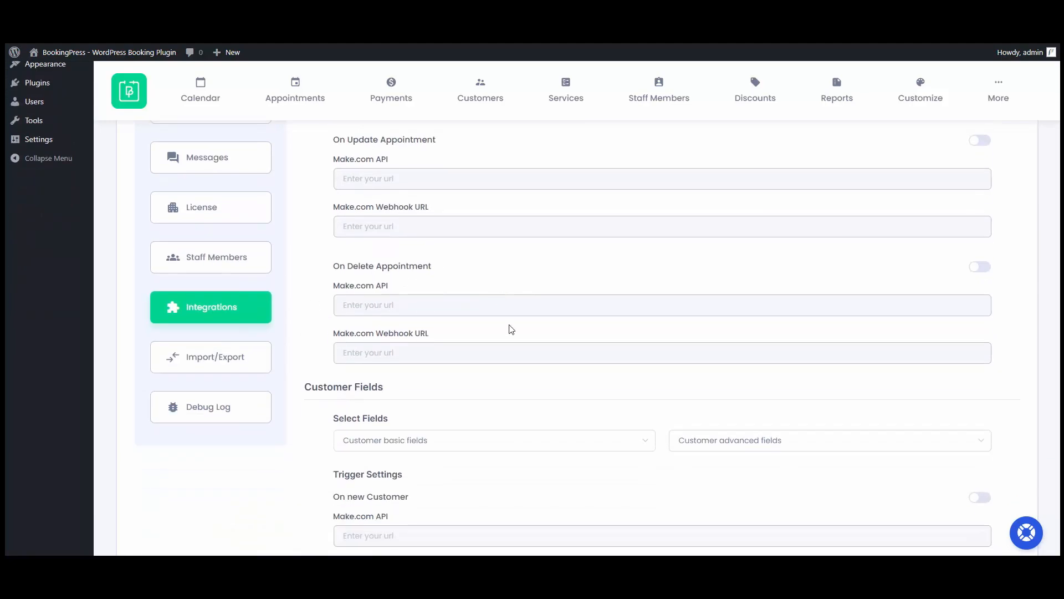
scroll(488, 343, "down", 4)
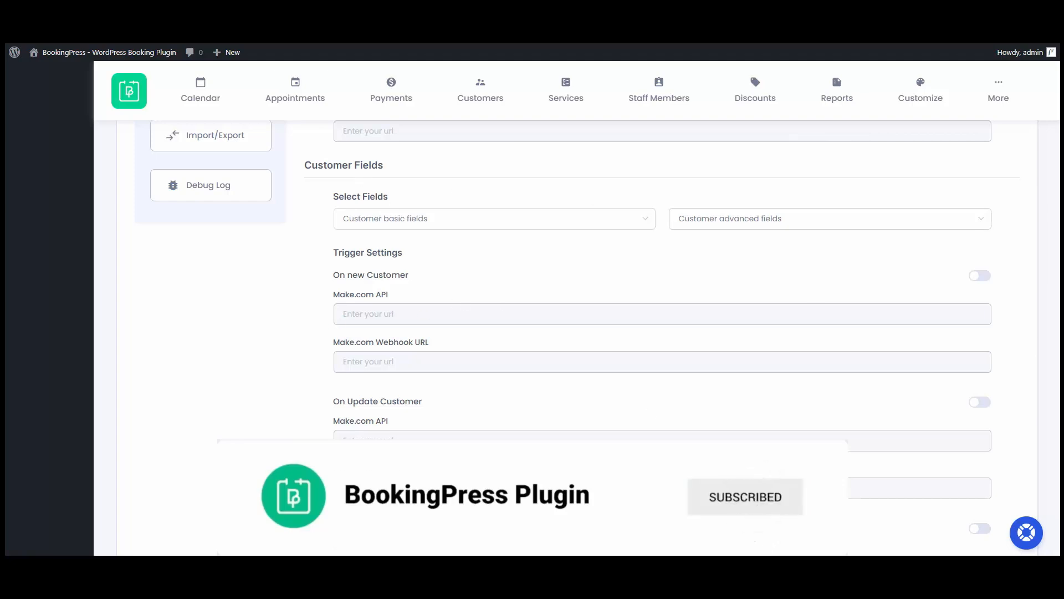
left_click(548, 224)
left_click(762, 223)
left_click(598, 281)
scroll(596, 283, "down", 1)
scroll(571, 291, "up", 5)
scroll(547, 300, "up", 3)
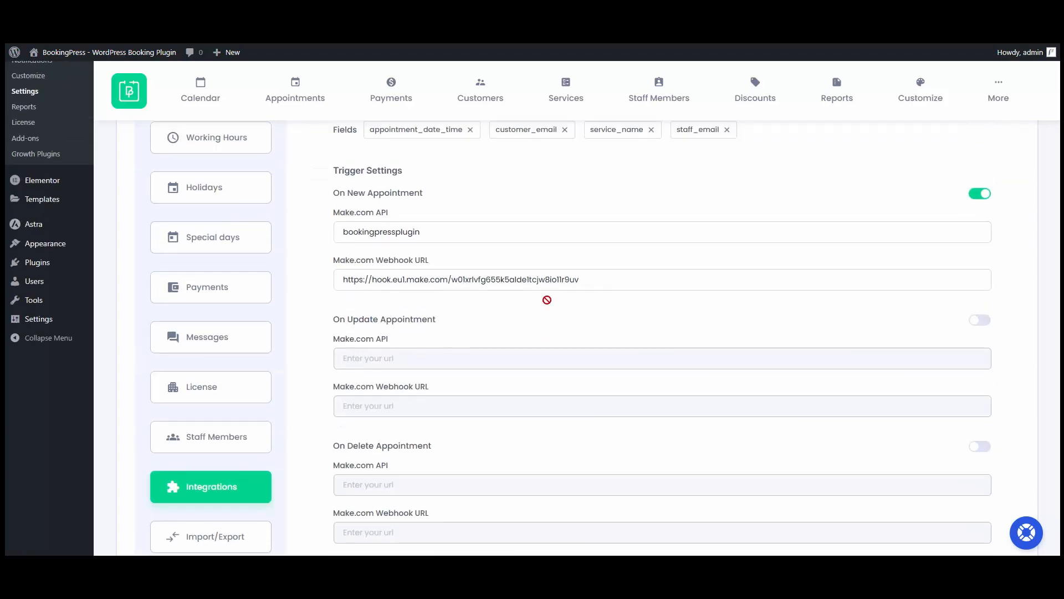
Open the BookingPress debug log settings and look at the download duration options for the Make integration logs
scroll(547, 300, "down", 5)
left_click(238, 304)
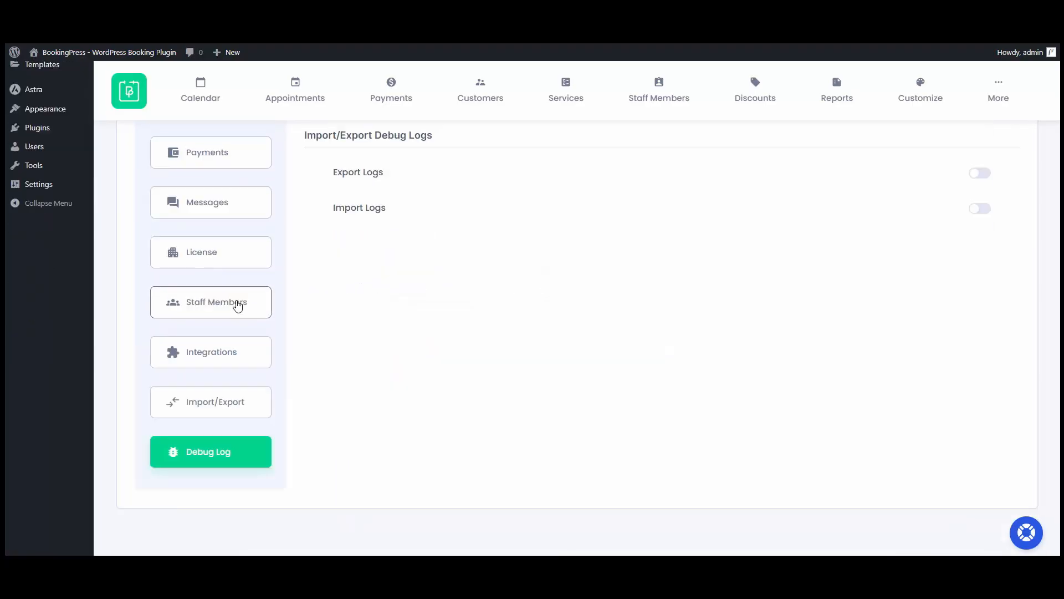
scroll(238, 304, "up", 7)
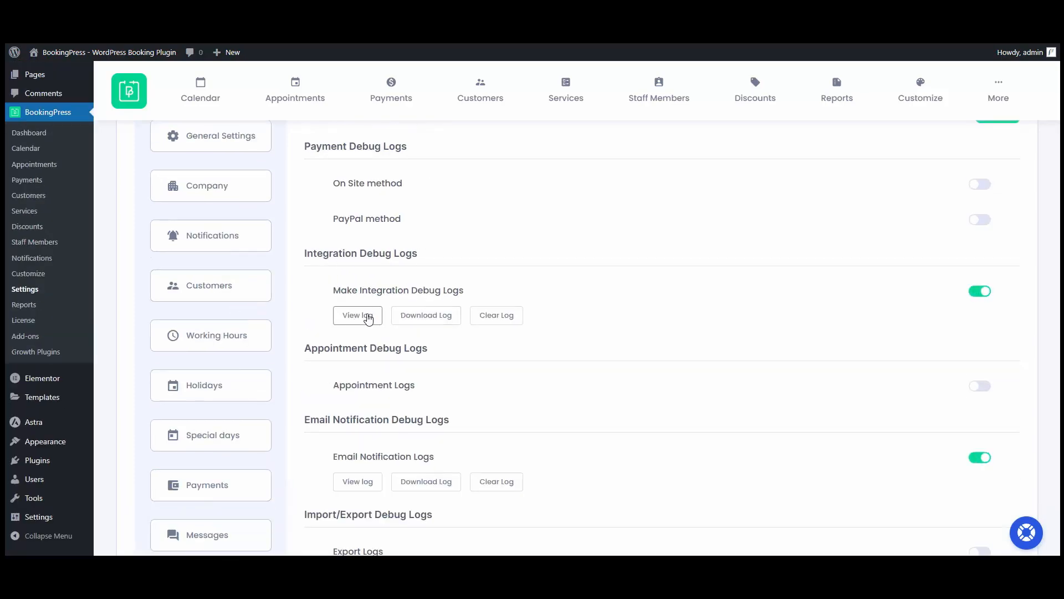
left_click(433, 321)
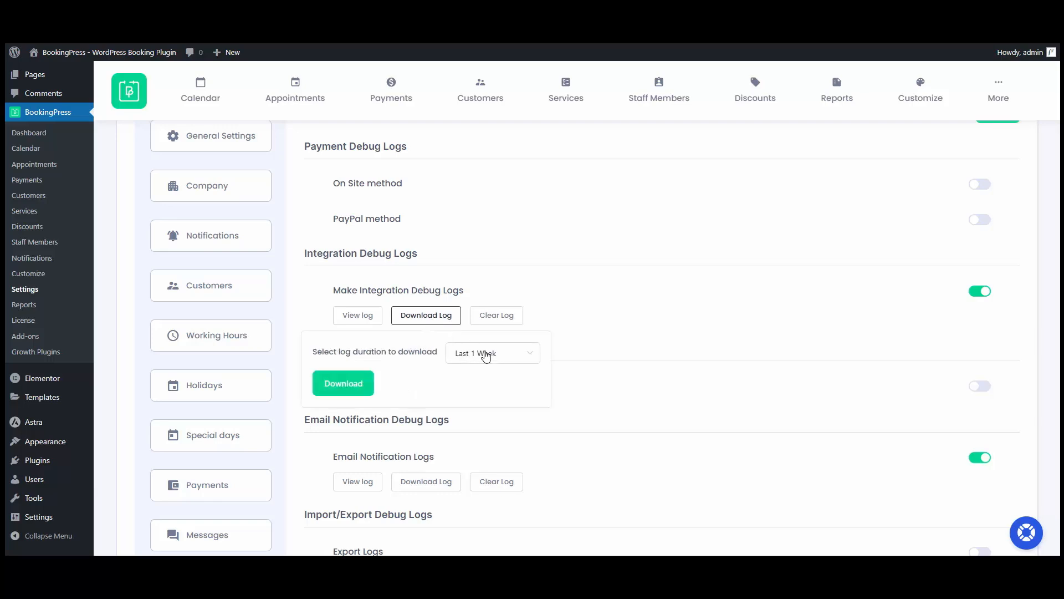
left_click(482, 354)
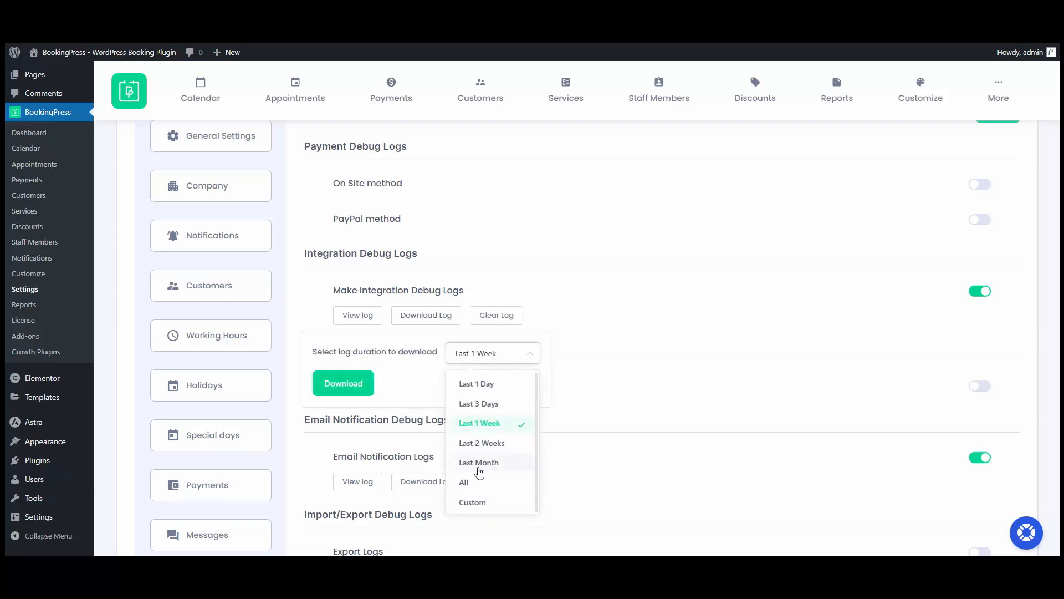
left_click(562, 318)
Clear the Make integration debug logs and confirm the deletion
left_click(501, 315)
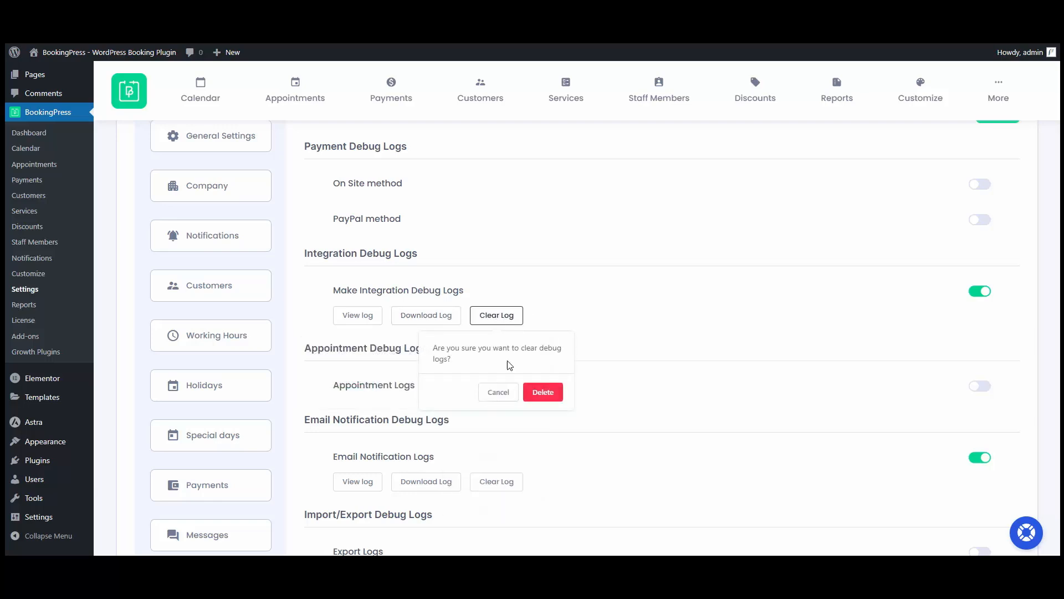
left_click(543, 392)
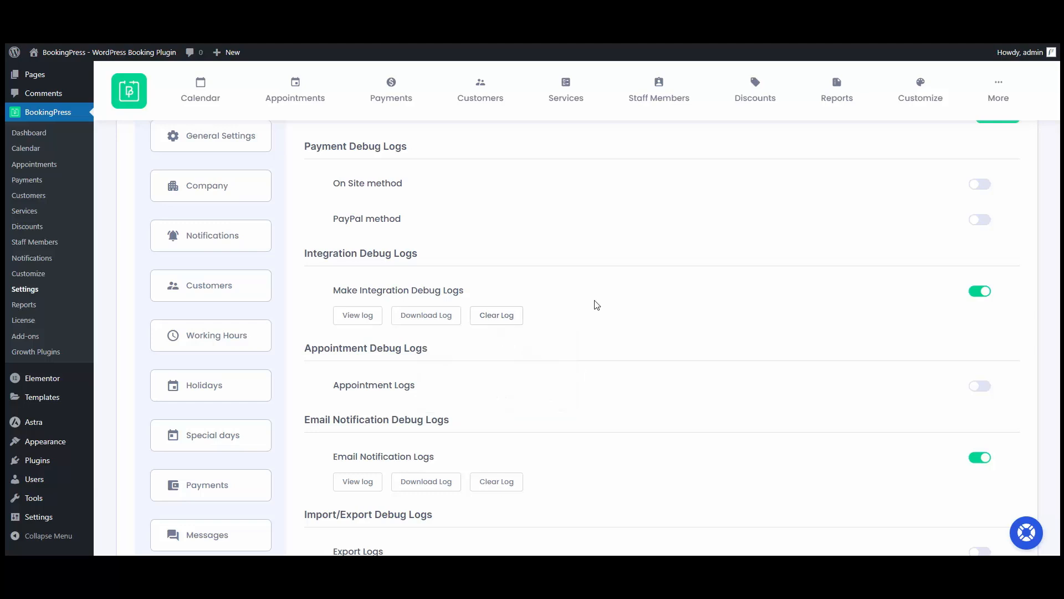